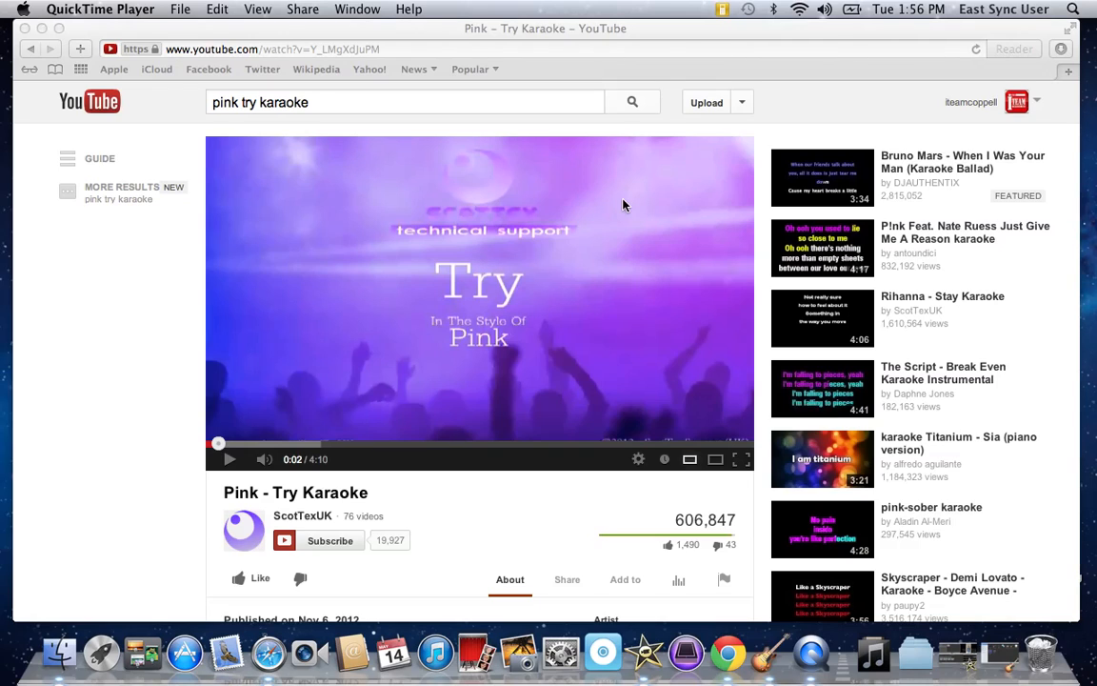
Copy the full web address of the Pink - Try Karaoke video
{"action": "left_click", "coordinate": [360, 45]}
{"action": "double_click", "coordinate": [364, 49]}
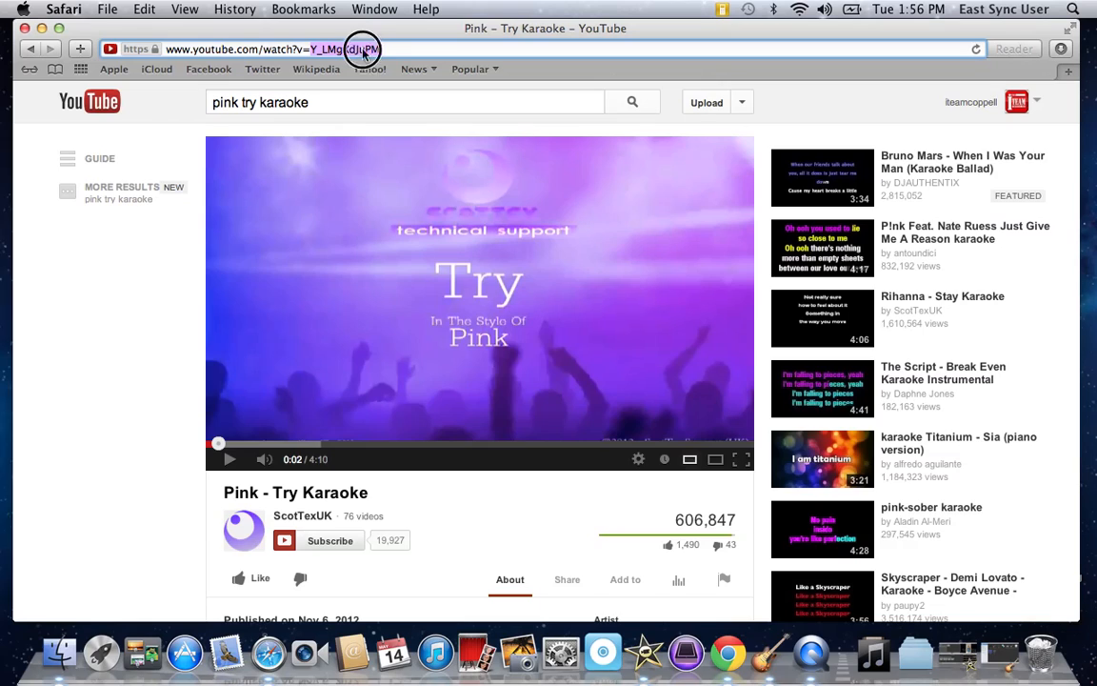
{"action": "triple_click", "coordinate": [363, 50]}
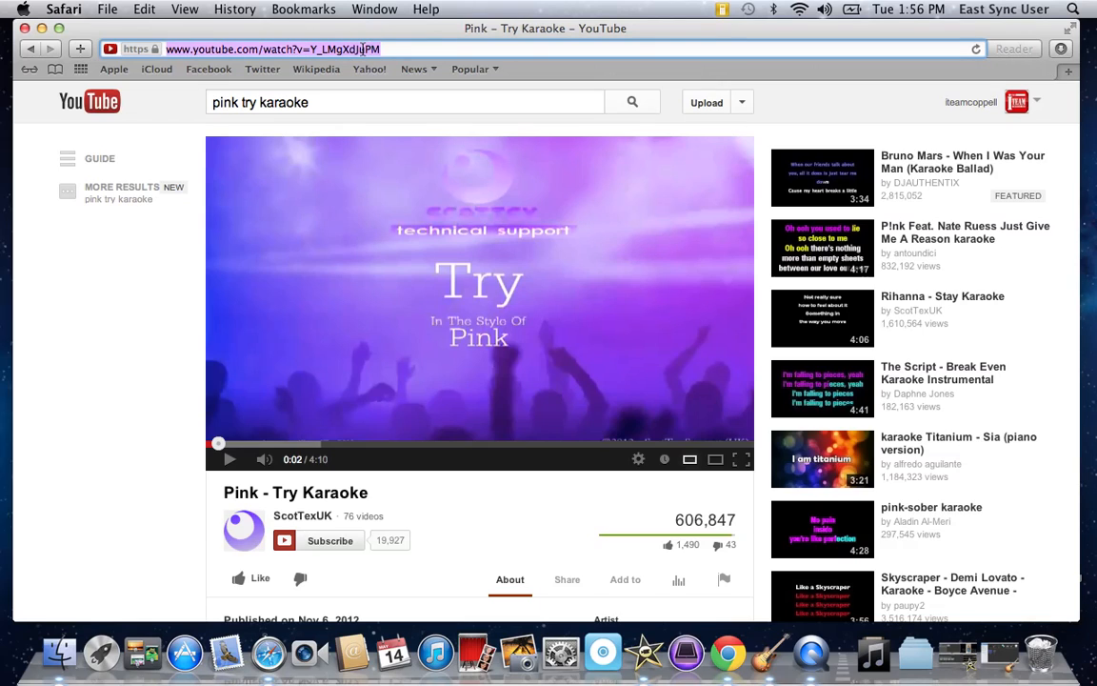
{"action": "key", "text": "super+c"}
{"action": "left_click", "coordinate": [107, 9]}
{"action": "left_click", "coordinate": [118, 46]}
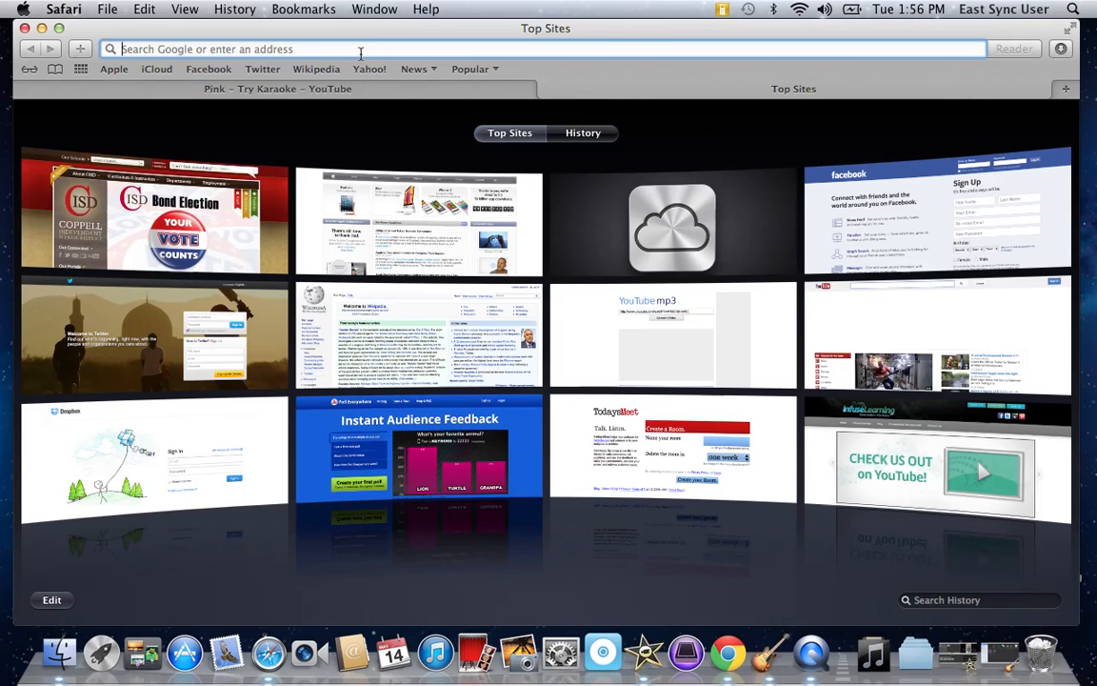
{"action": "type", "text": "youtbu"}
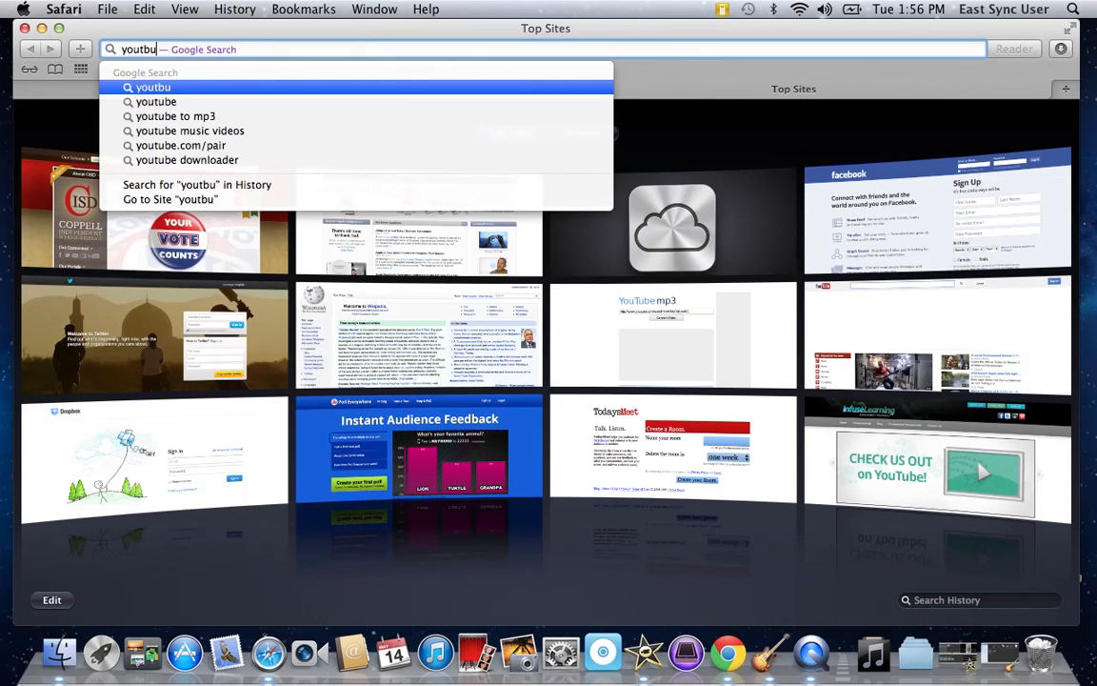
{"action": "key", "text": "BackSpace"}
{"action": "key", "text": "BackSpace"}
{"action": "type", "text": "ube"}
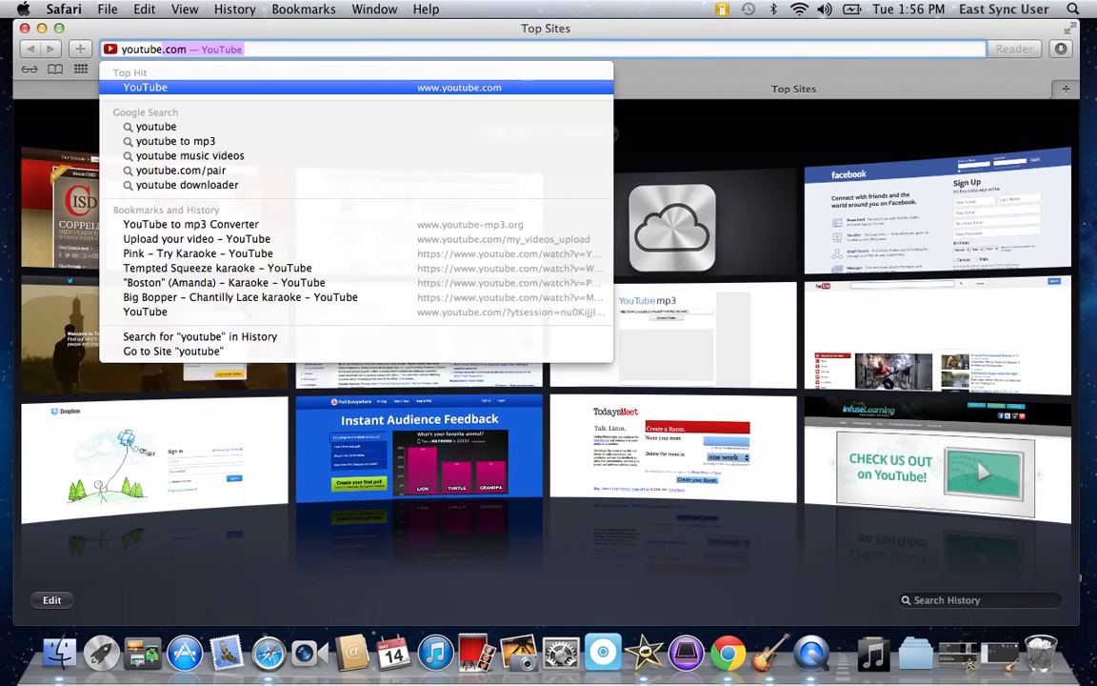
{"action": "type", "text": ".com"}
{"action": "key", "text": "BackSpace"}
{"action": "key", "text": "BackSpace"}
{"action": "key", "text": "BackSpace"}
{"action": "key", "text": "BackSpace"}
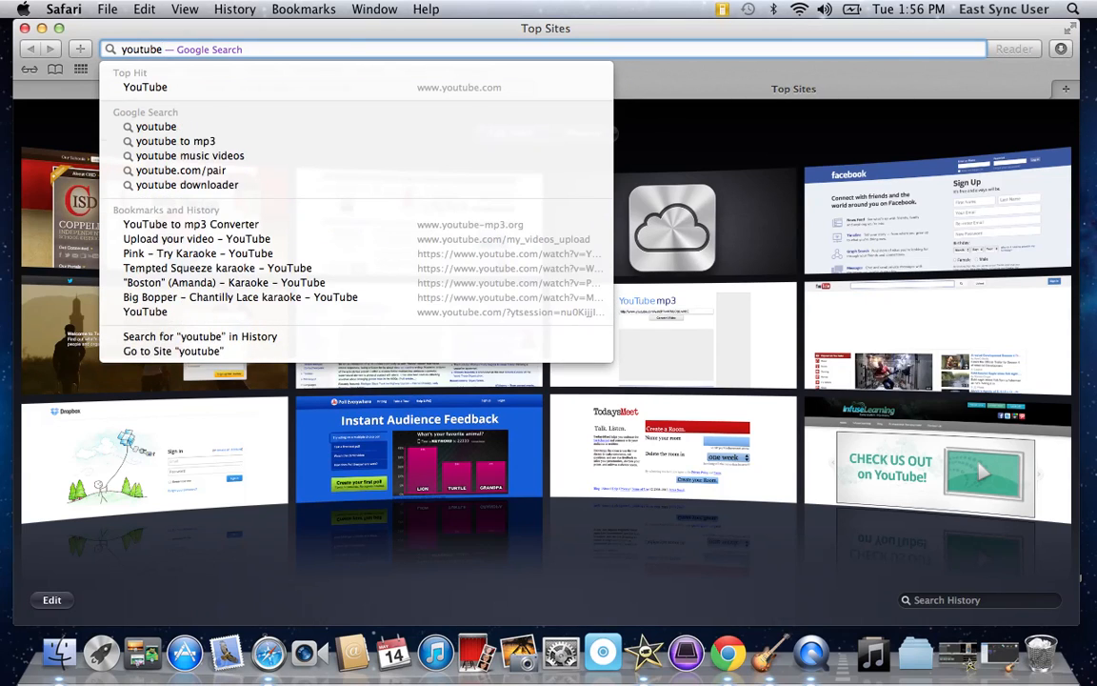
{"action": "type", "text": "-pm3"}
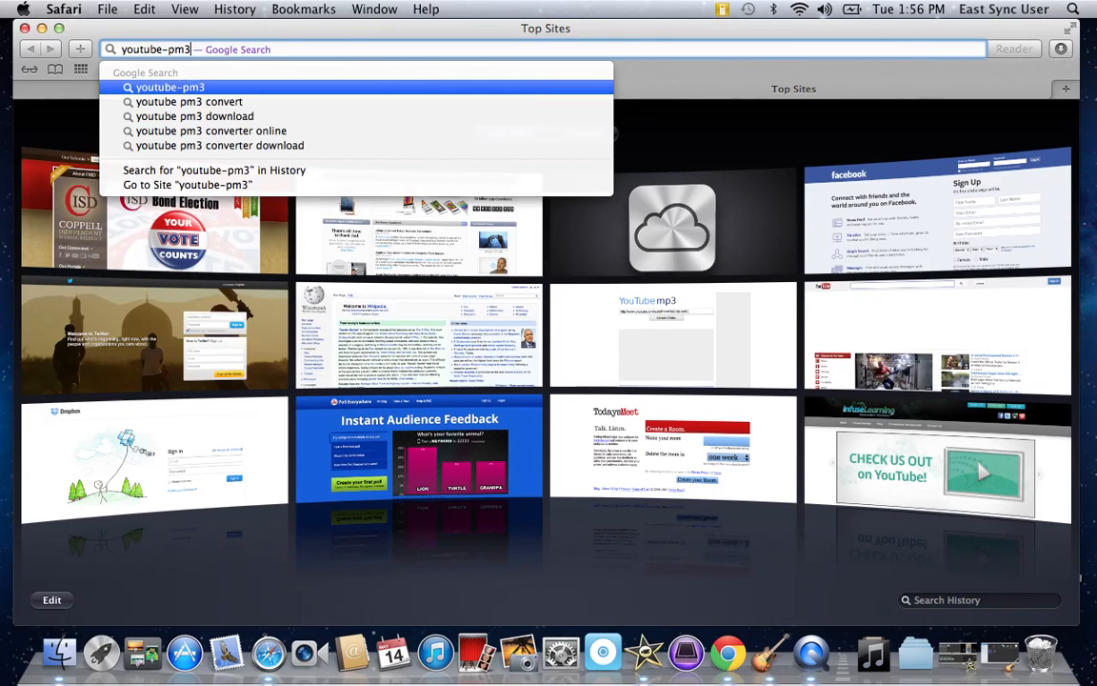
{"action": "key", "text": "BackSpace"}
{"action": "key", "text": "BackSpace"}
{"action": "key", "text": "BackSpace"}
{"action": "type", "text": "mp"}
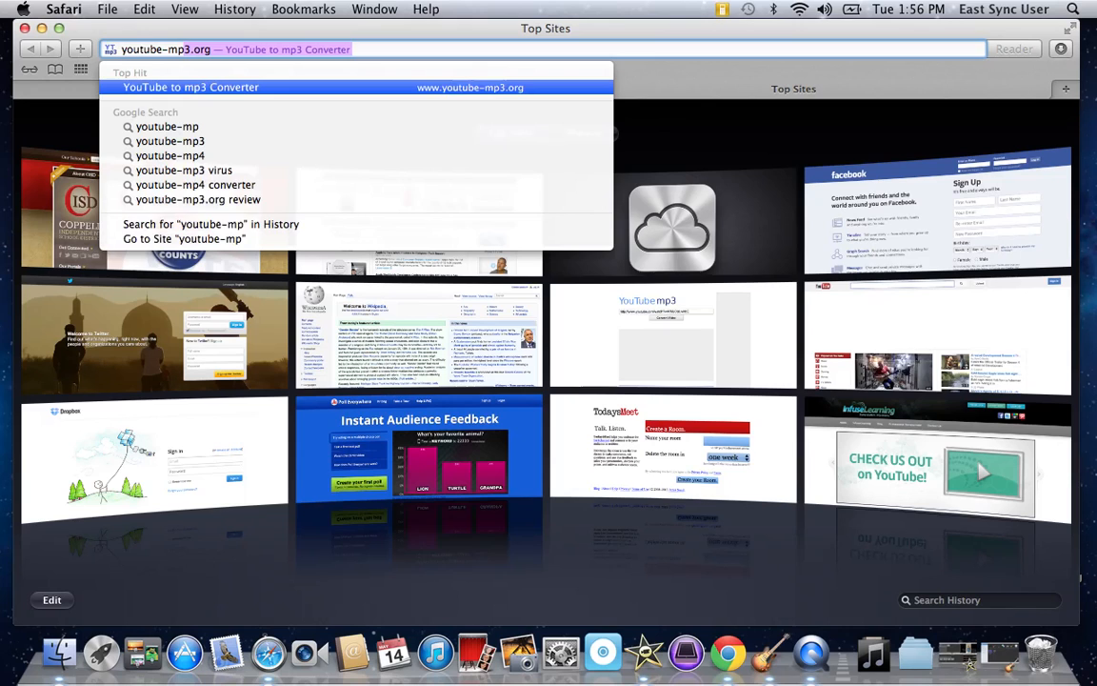
{"action": "key", "text": "BackSpace"}
{"action": "type", "text": "3"}
{"action": "key", "text": "BackSpace"}
{"action": "type", "text": "3"}
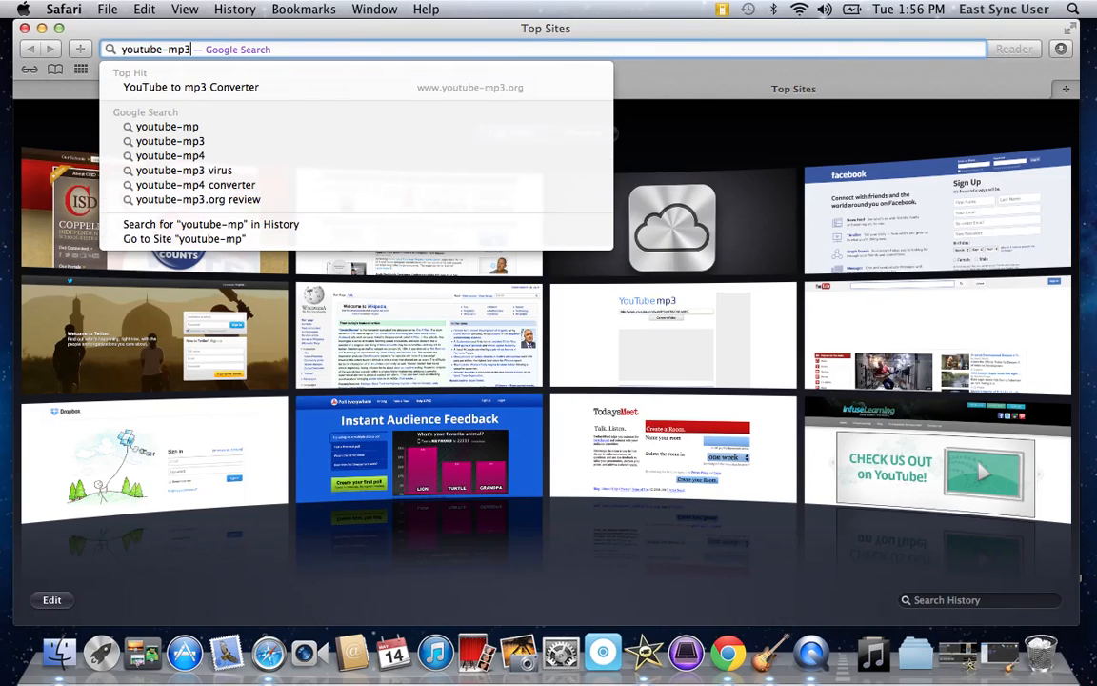
{"action": "key", "text": "Return"}
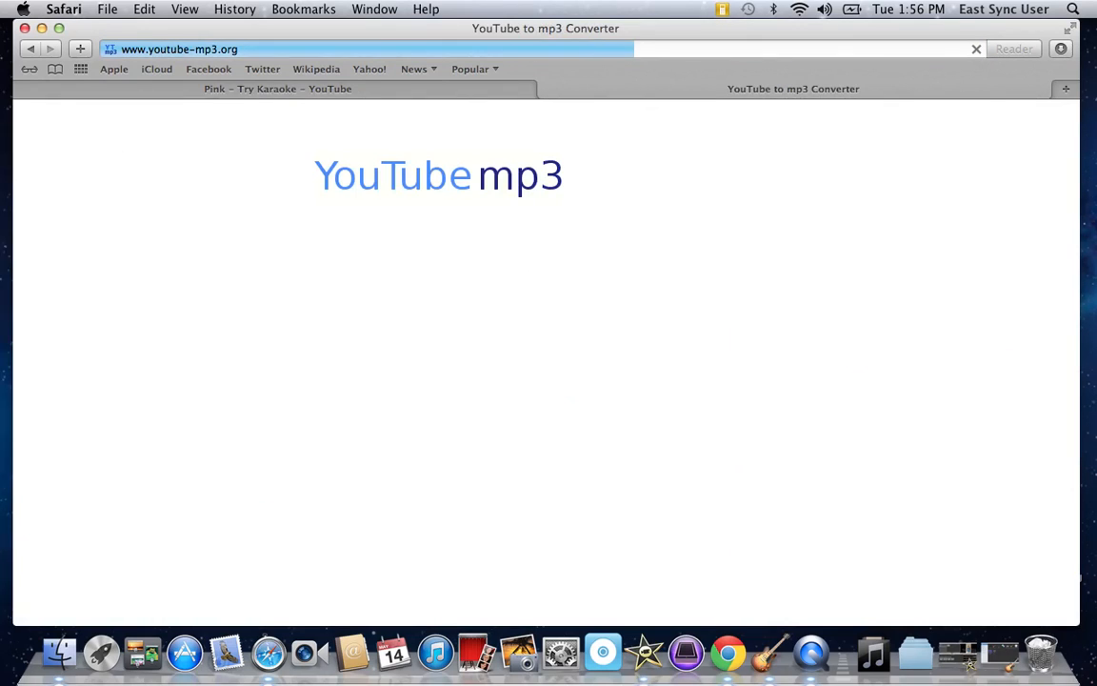
Replace the sample link in the converter with the copied video address, convert it and download the MP3
{"action": "left_click", "coordinate": [475, 224]}
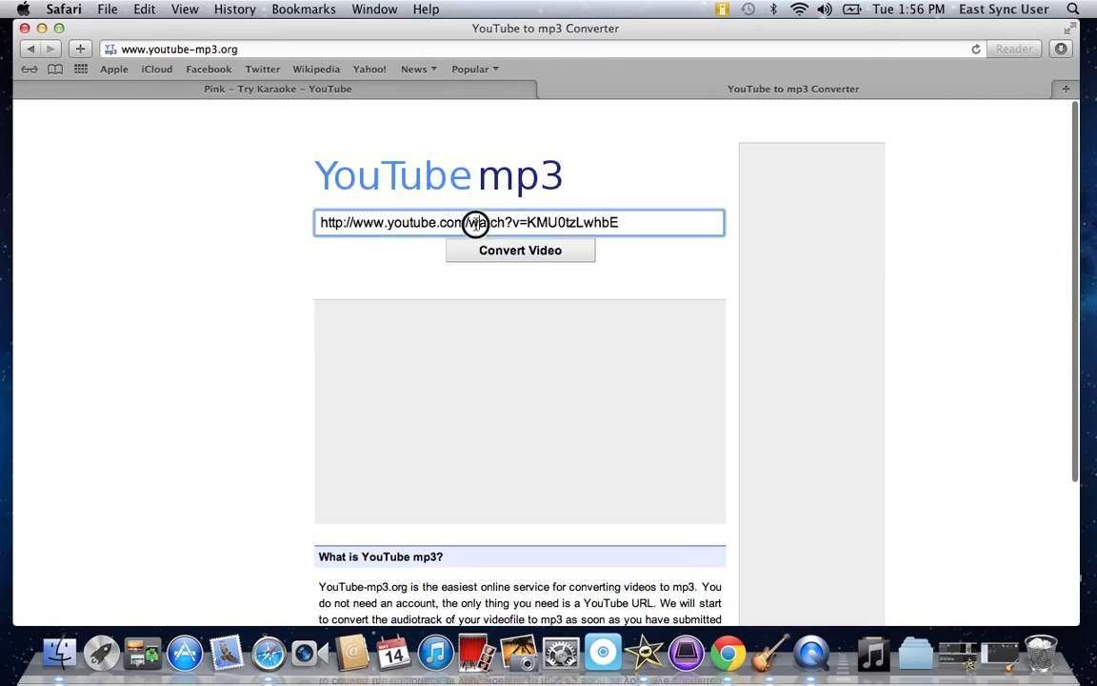
{"action": "triple_click", "coordinate": [475, 224]}
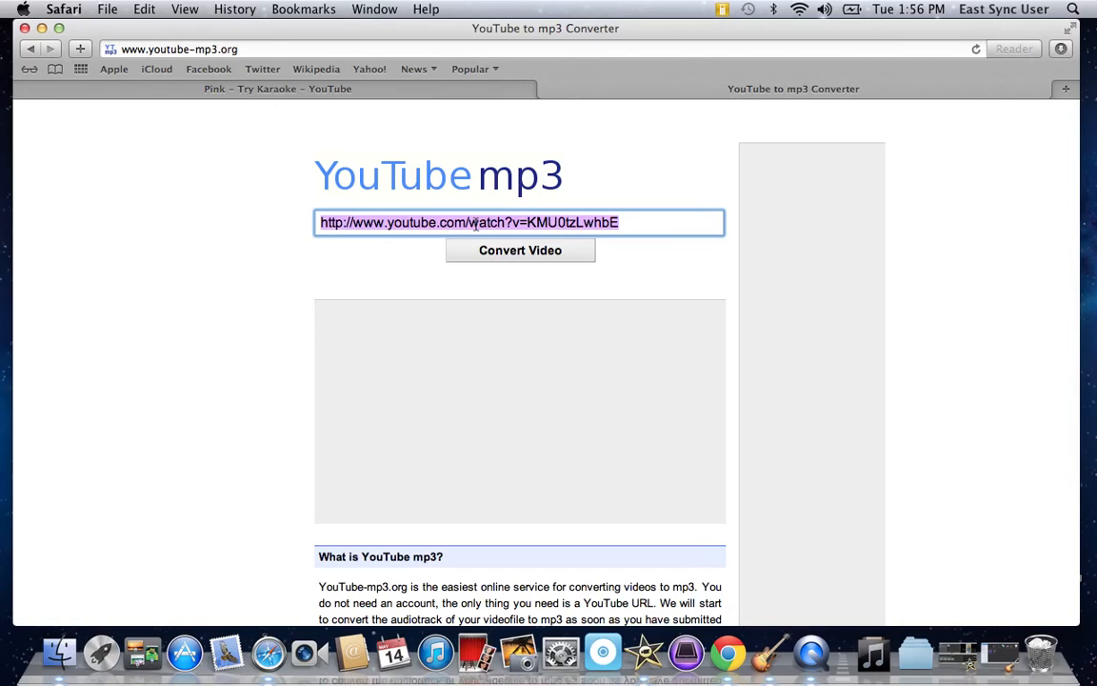
{"action": "key", "text": "super+v"}
{"action": "left_click", "coordinate": [509, 259]}
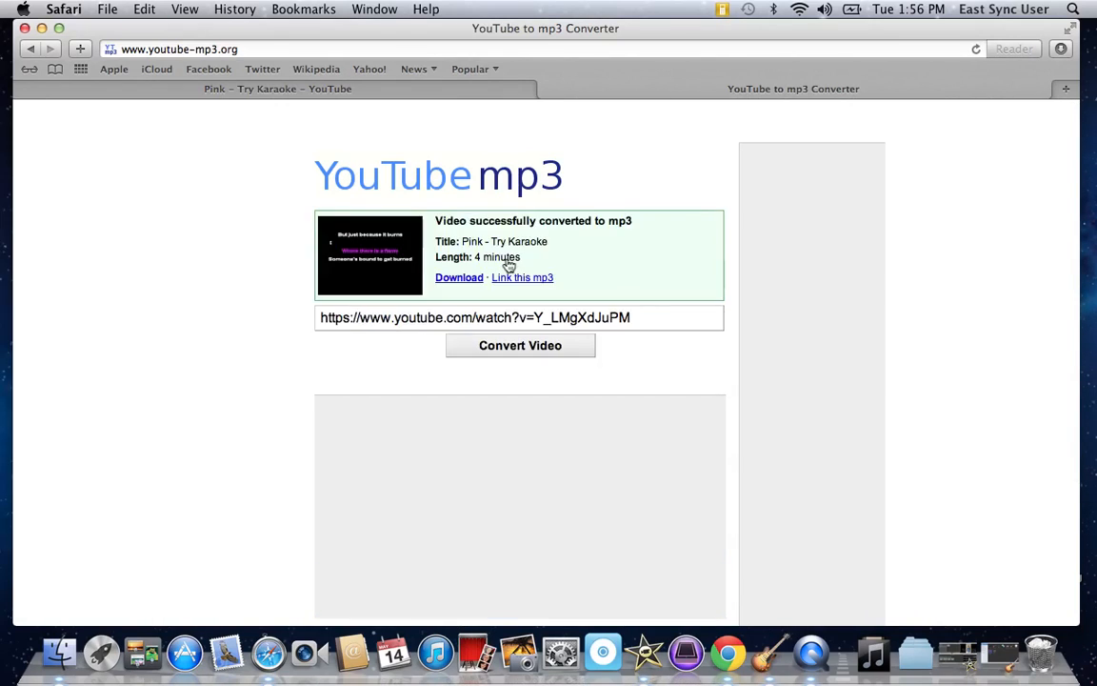
{"action": "left_click", "coordinate": [469, 283]}
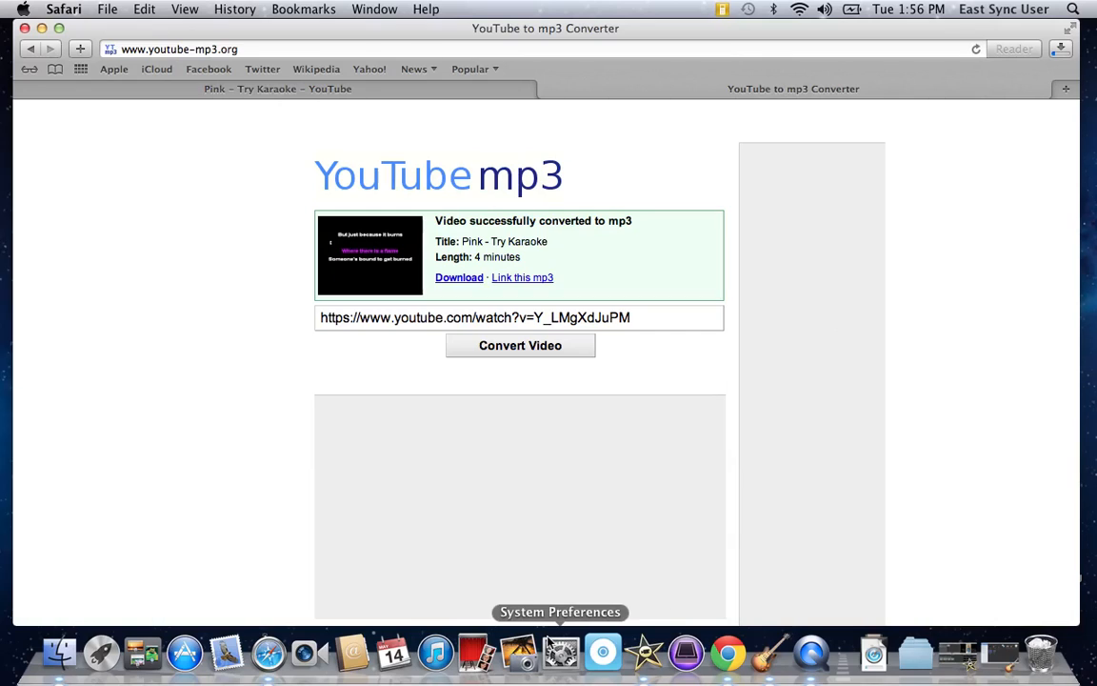
Switch to GarageBand and create a new project named Pink from the Podcast template
{"action": "left_click", "coordinate": [102, 655]}
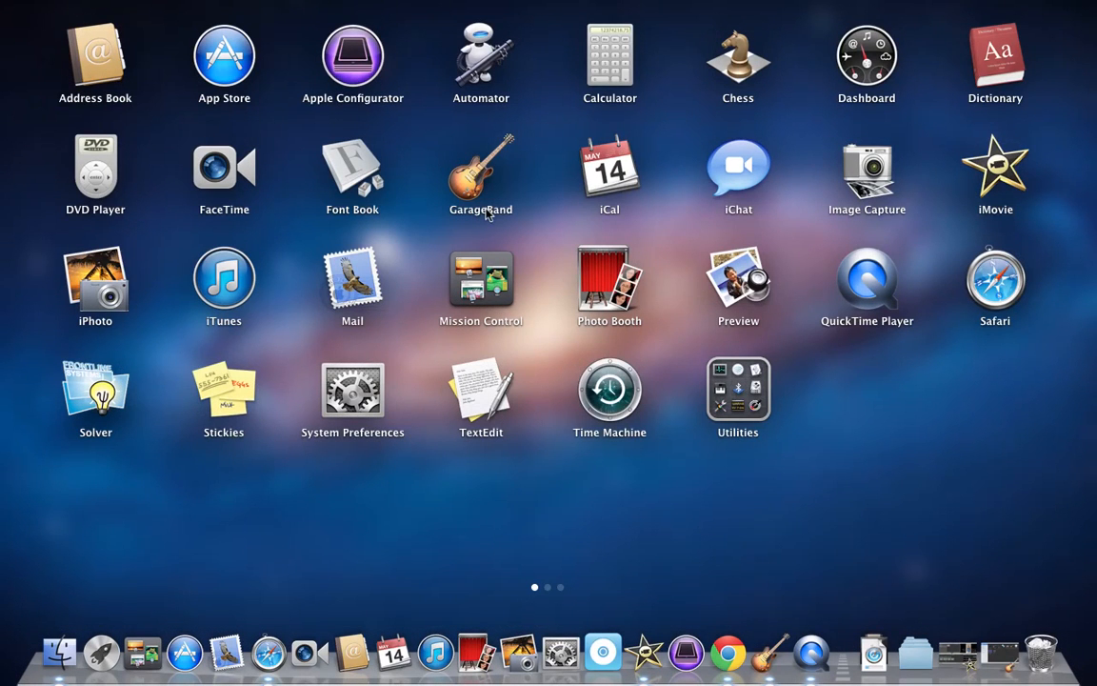
{"action": "left_click", "coordinate": [767, 667]}
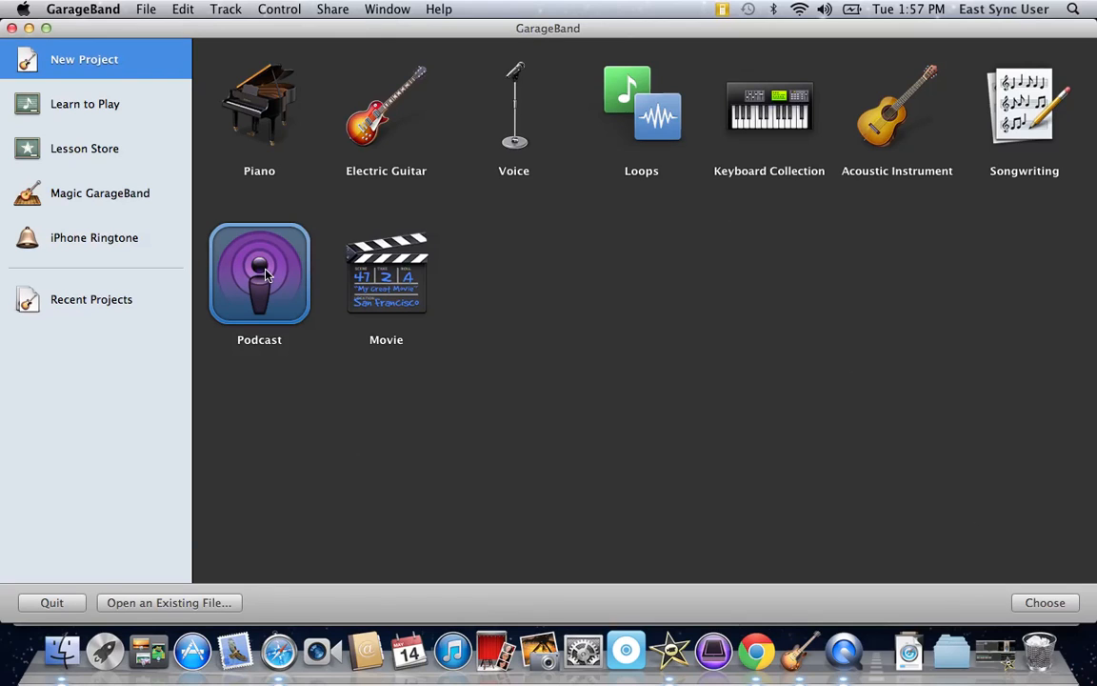
{"action": "double_click", "coordinate": [266, 275]}
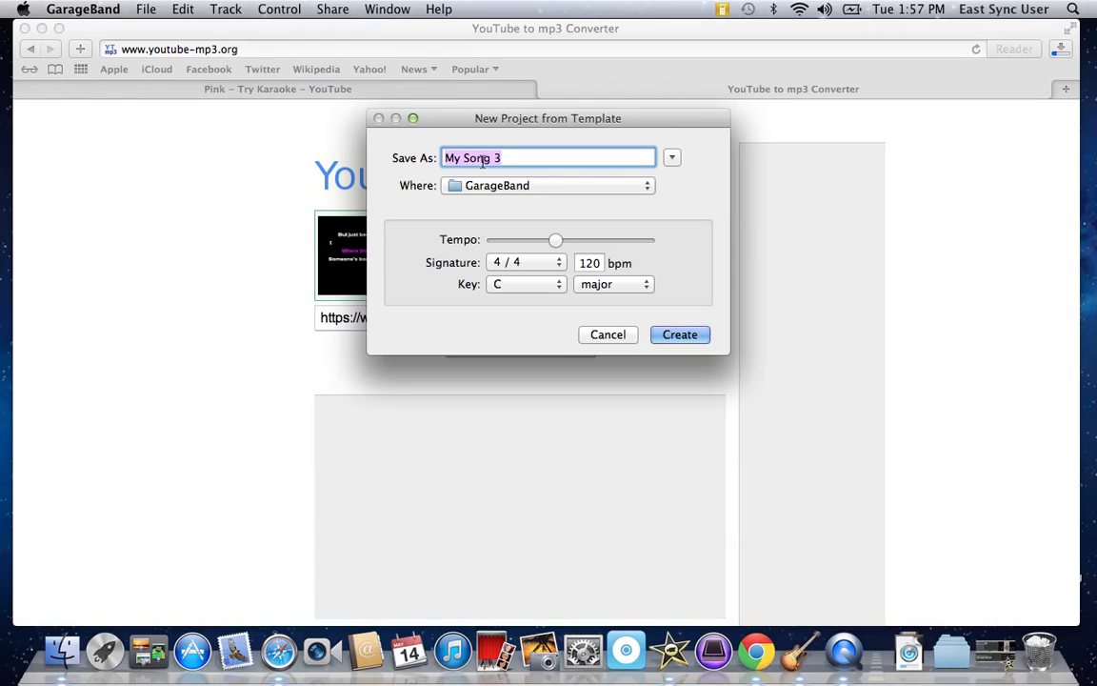
{"action": "type", "text": "Pink"}
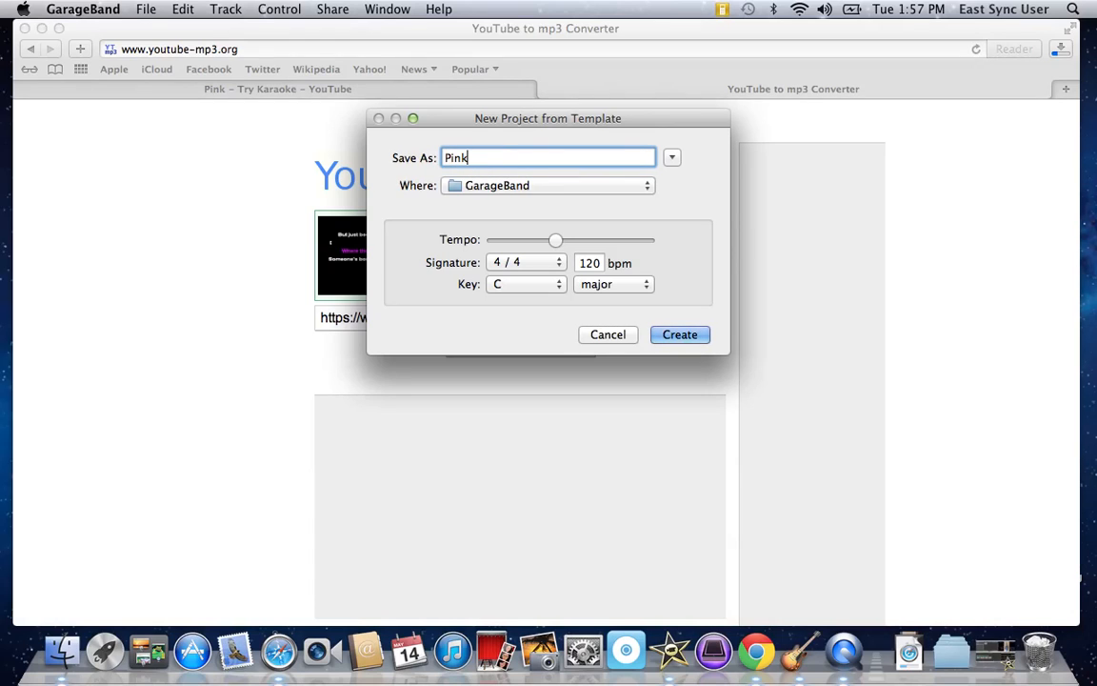
{"action": "left_click", "coordinate": [678, 335]}
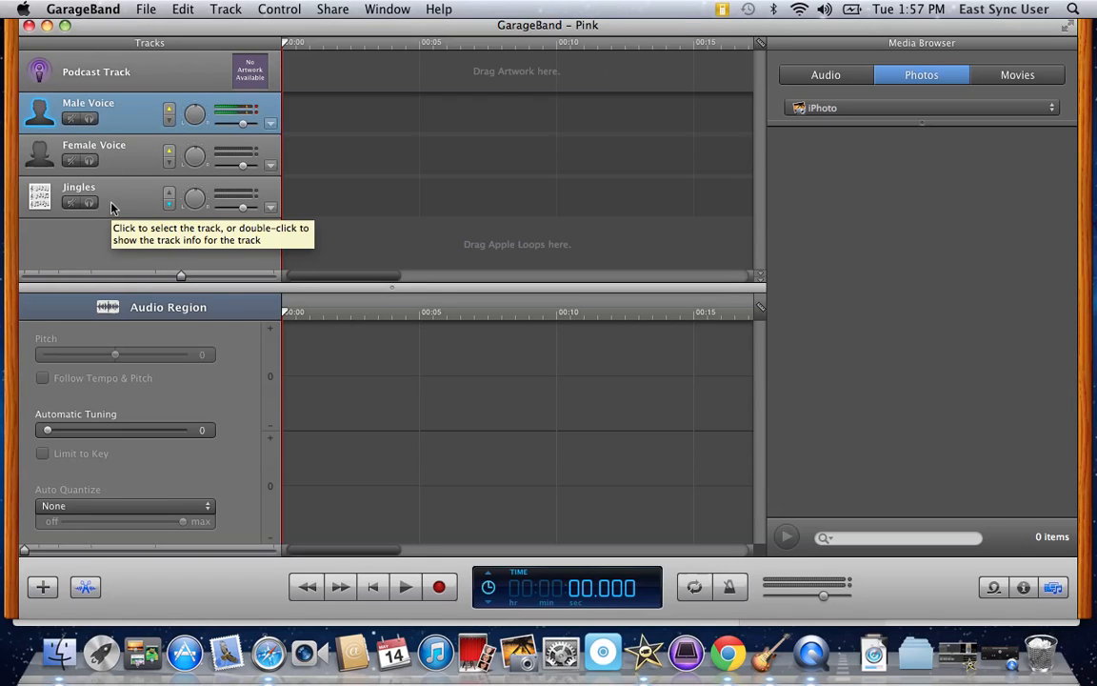
Look through the audio, photo and movie sources in the media browser, ending on the iTunes music list
{"action": "left_click", "coordinate": [831, 80]}
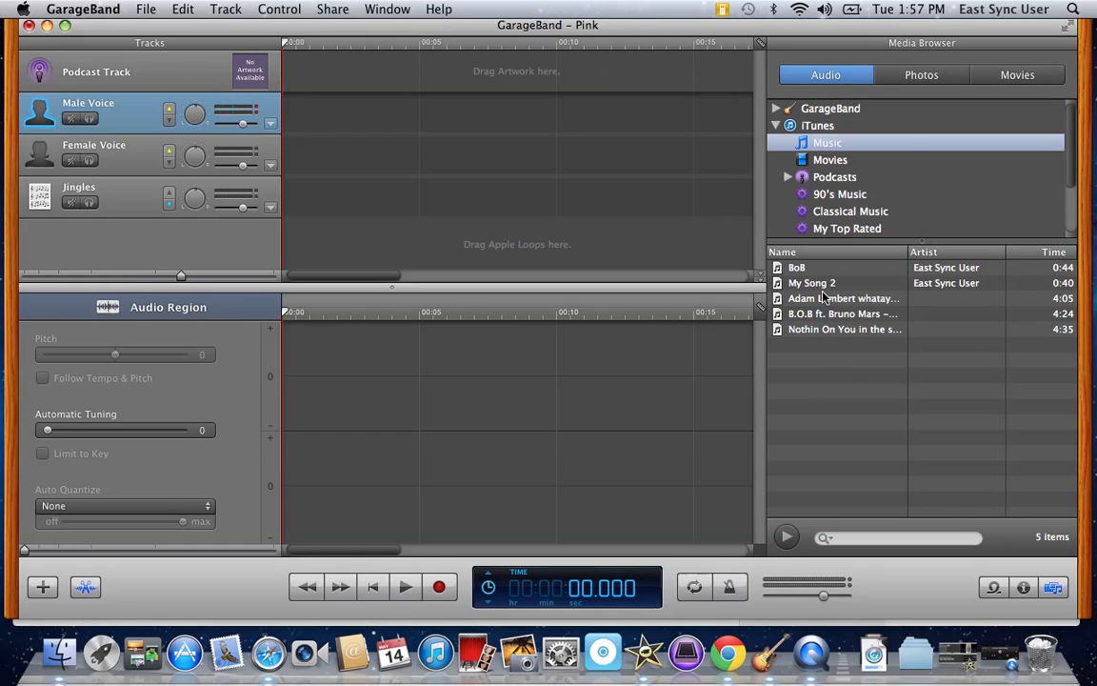
{"action": "left_click", "coordinate": [933, 82]}
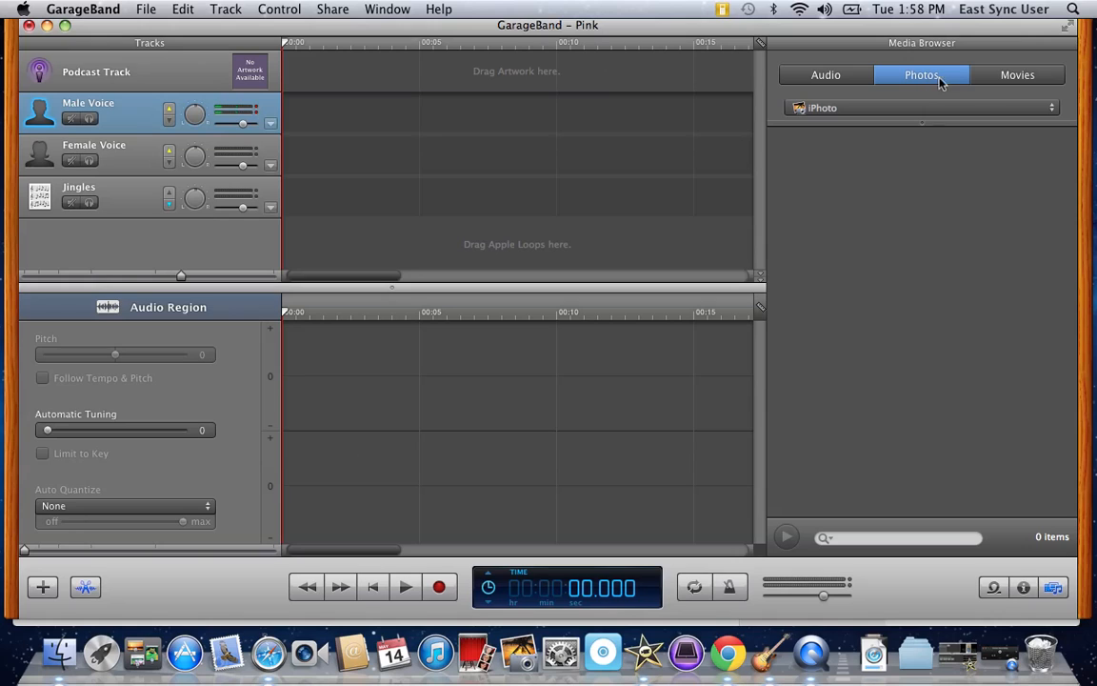
{"action": "left_click", "coordinate": [1006, 82]}
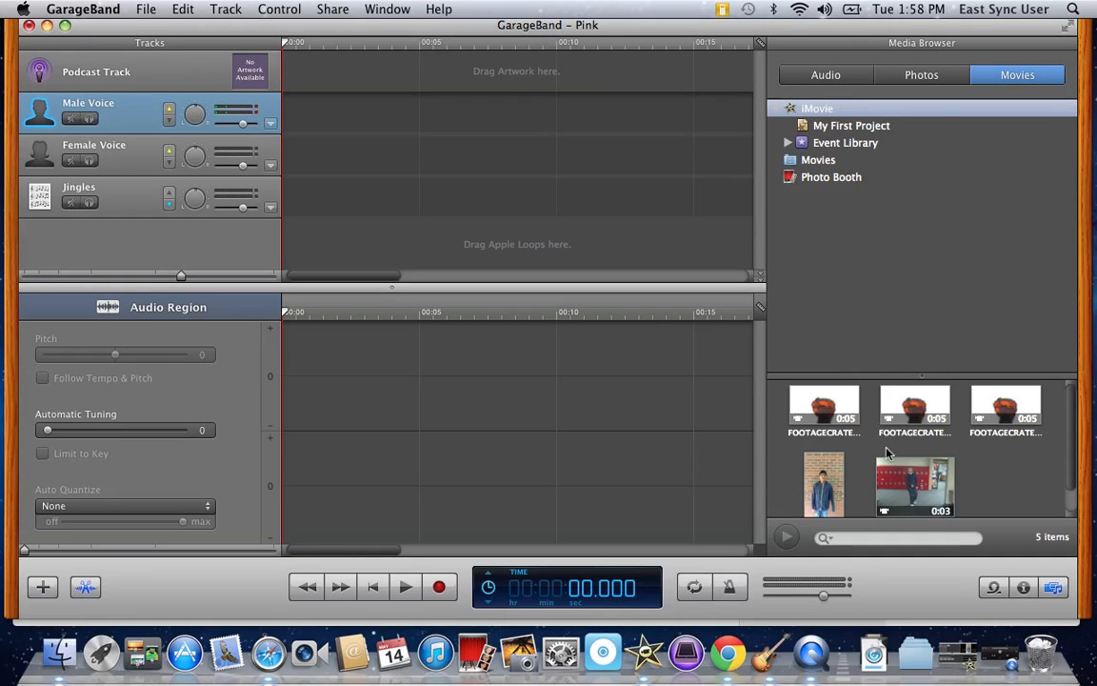
{"action": "left_click", "coordinate": [834, 76]}
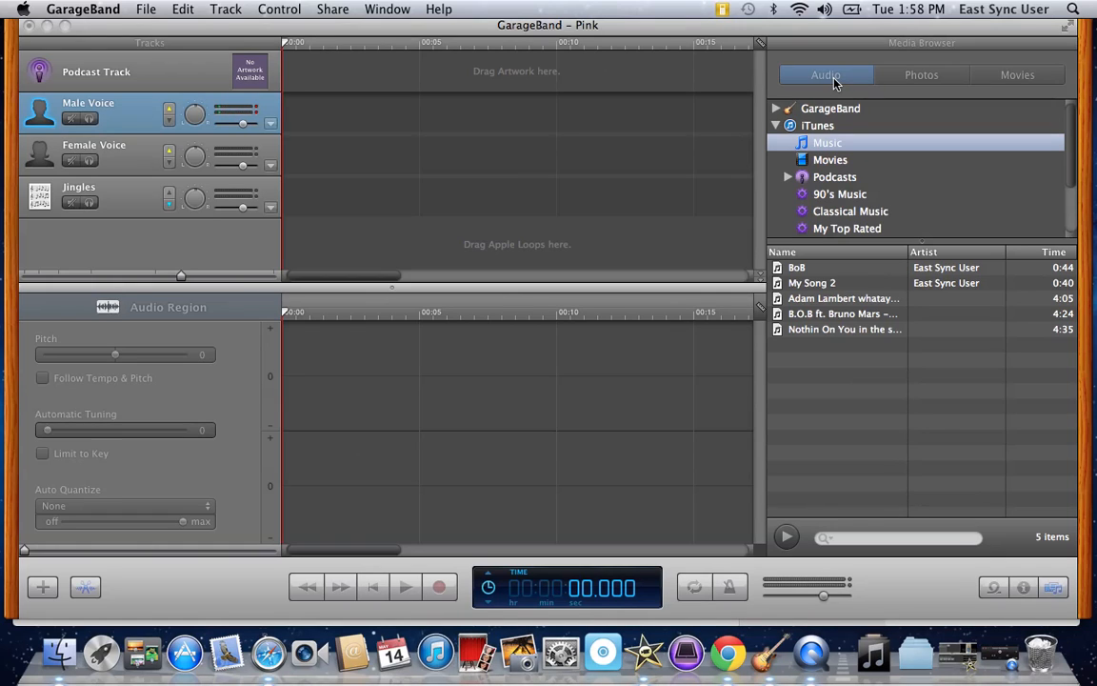
{"action": "left_click", "coordinate": [834, 84]}
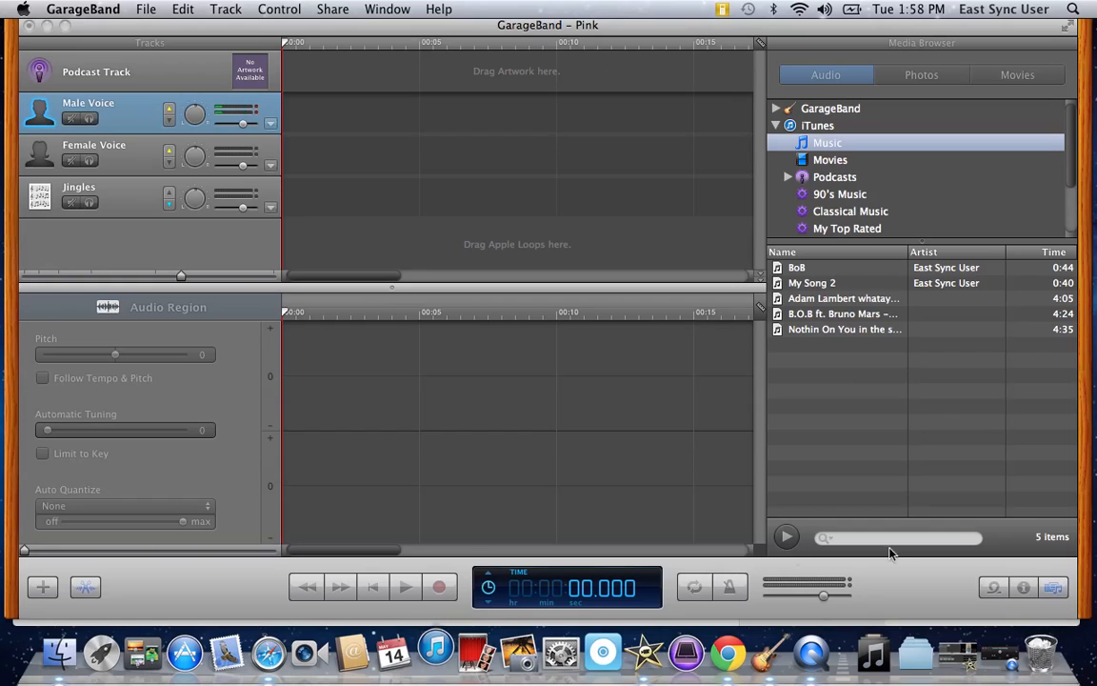
Add the downloaded Pink - Try Karaoke.mp3 to the iTunes library, then close and quit iTunes
{"action": "left_click", "coordinate": [874, 658]}
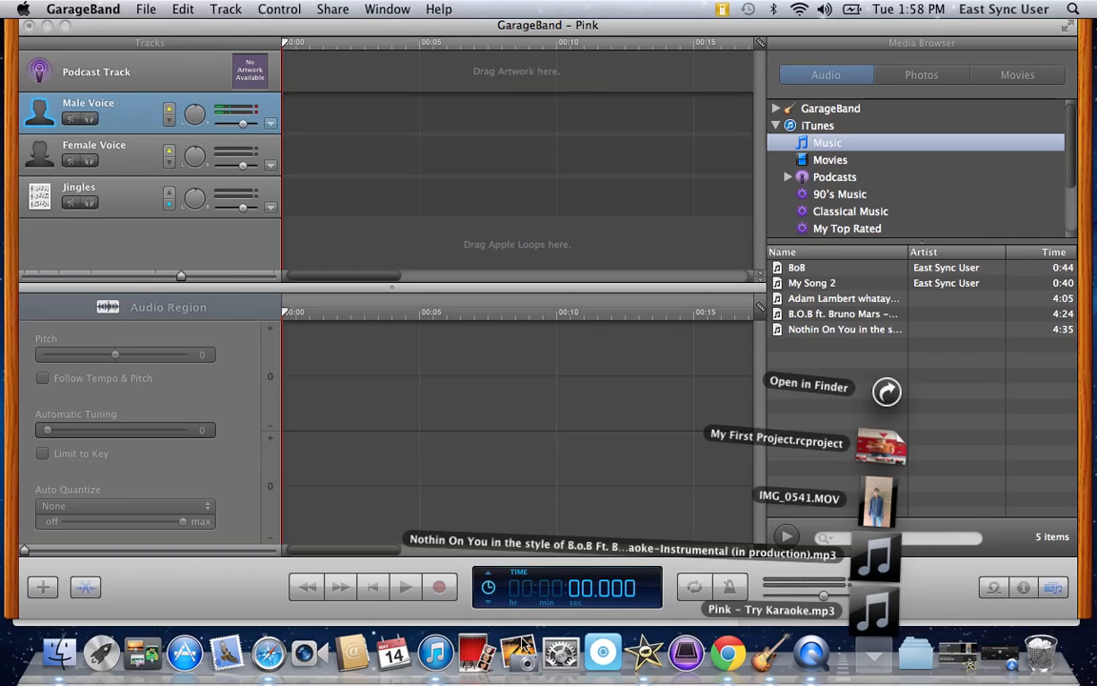
{"action": "left_click", "coordinate": [437, 654]}
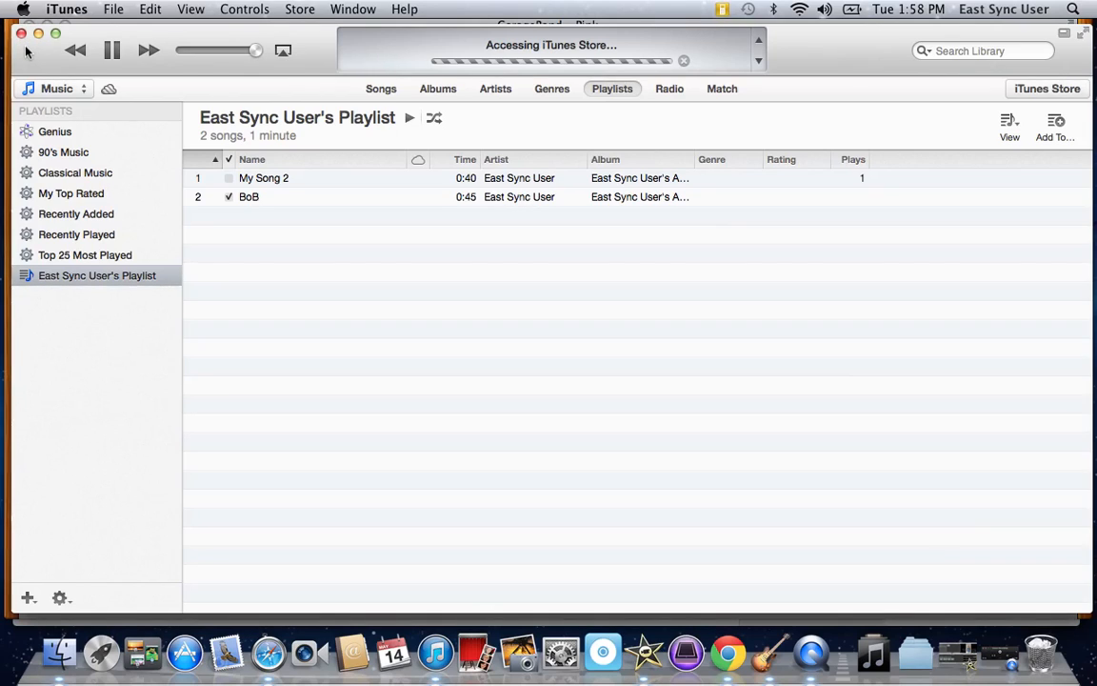
{"action": "left_click", "coordinate": [21, 33]}
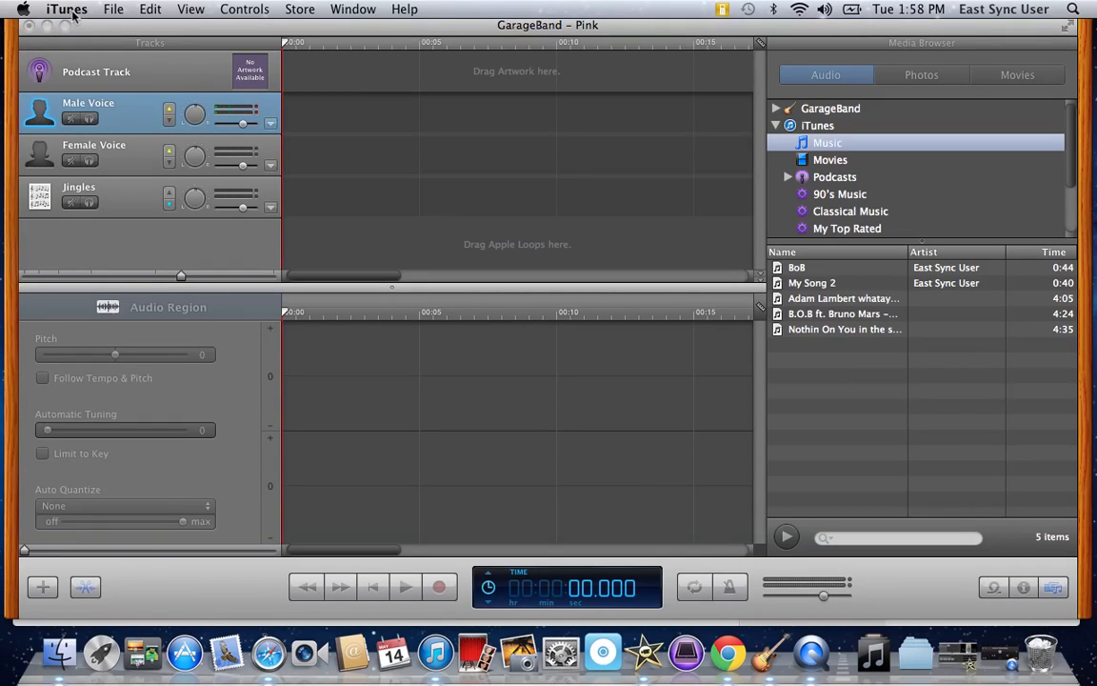
{"action": "left_click", "coordinate": [65, 8]}
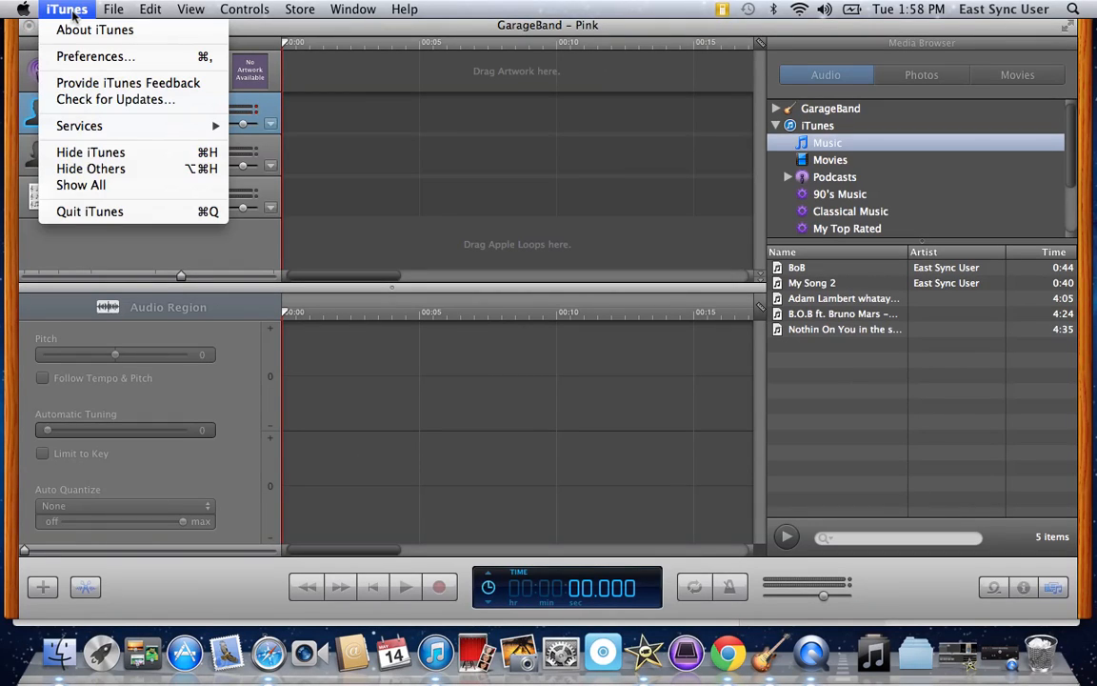
{"action": "left_click", "coordinate": [87, 212]}
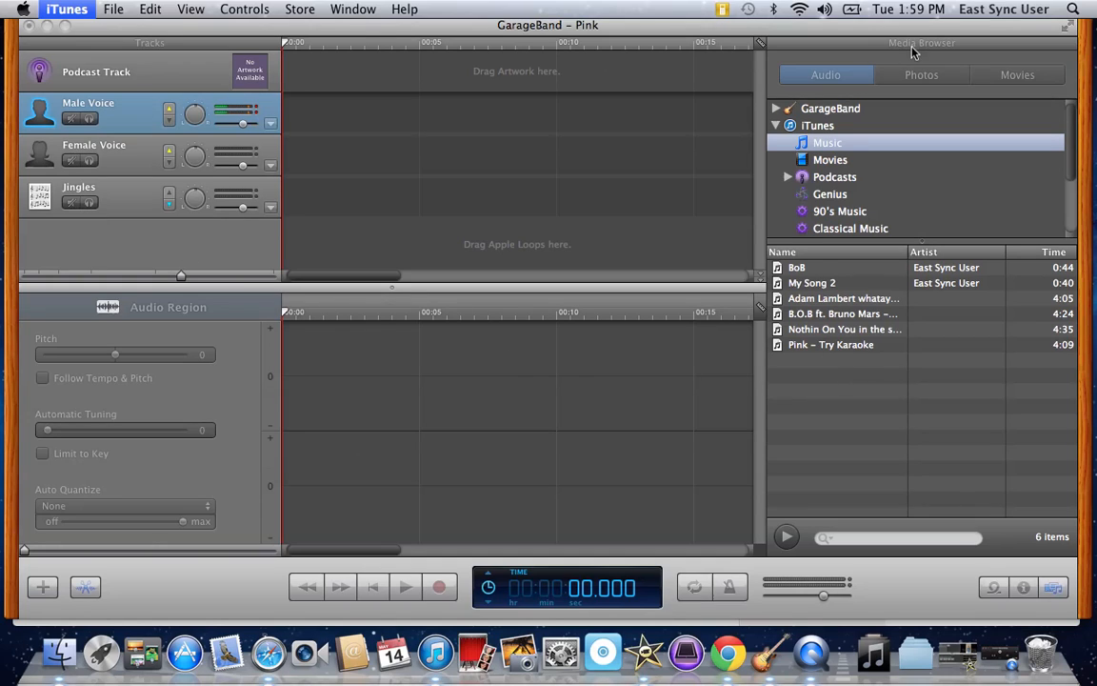
Place the Pink - Try Karaoke song on the Jingles track and move its region to near the timeline's start
{"action": "left_click", "coordinate": [842, 347]}
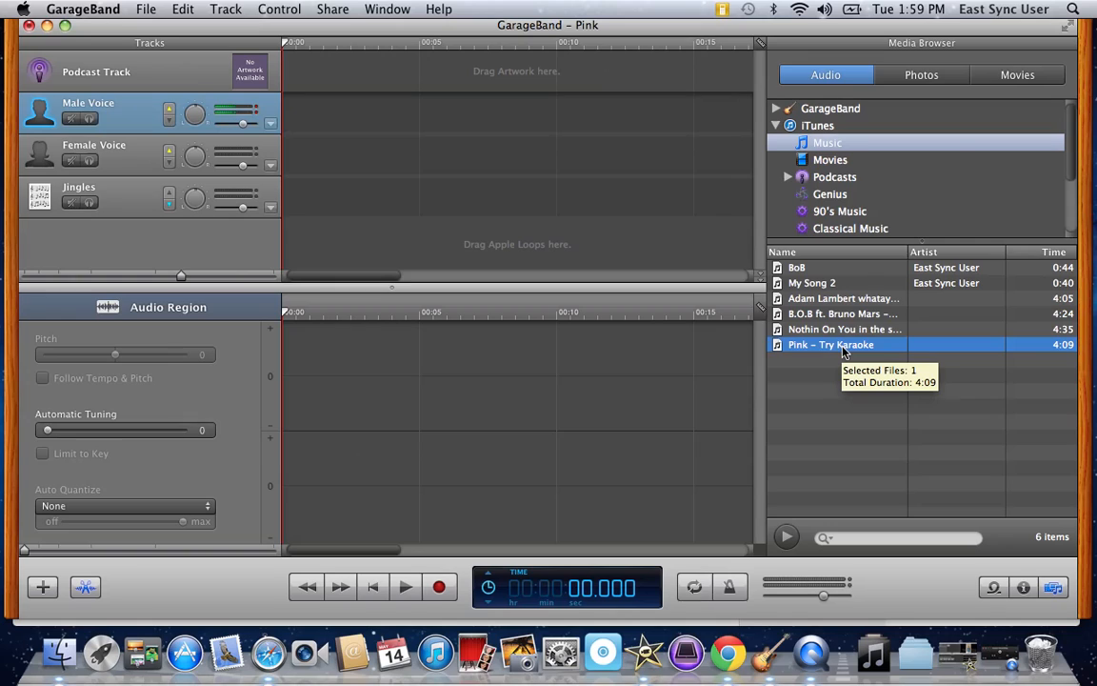
{"action": "left_click", "coordinate": [121, 192]}
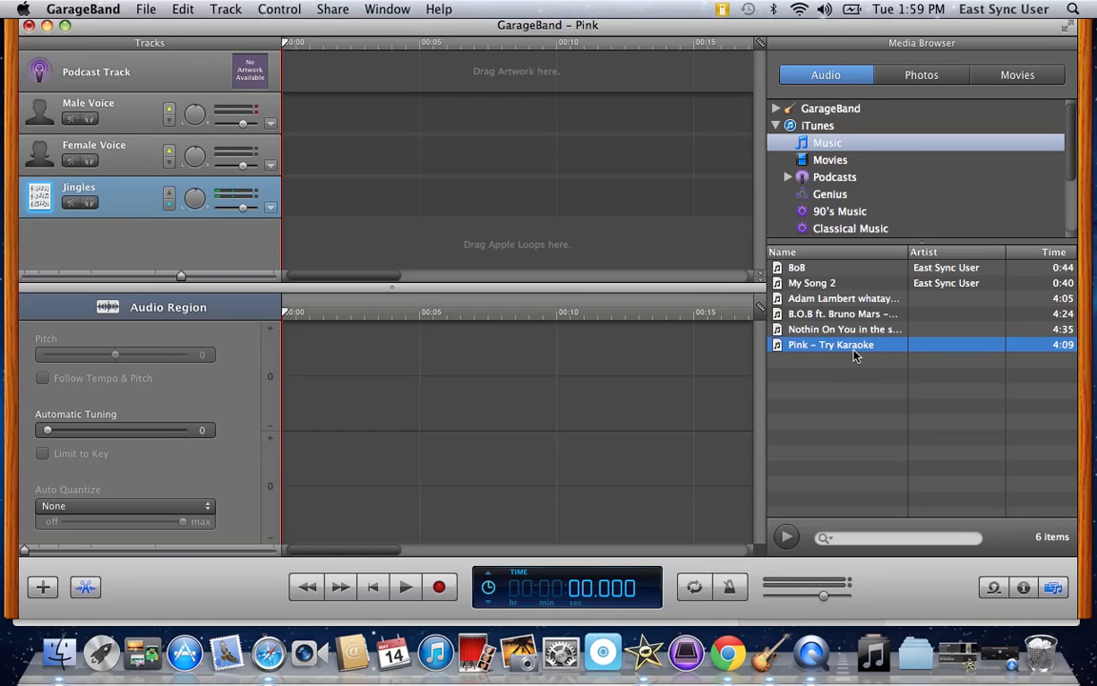
{"action": "left_click_drag", "start_coordinate": [855, 354], "coordinate": [606, 208]}
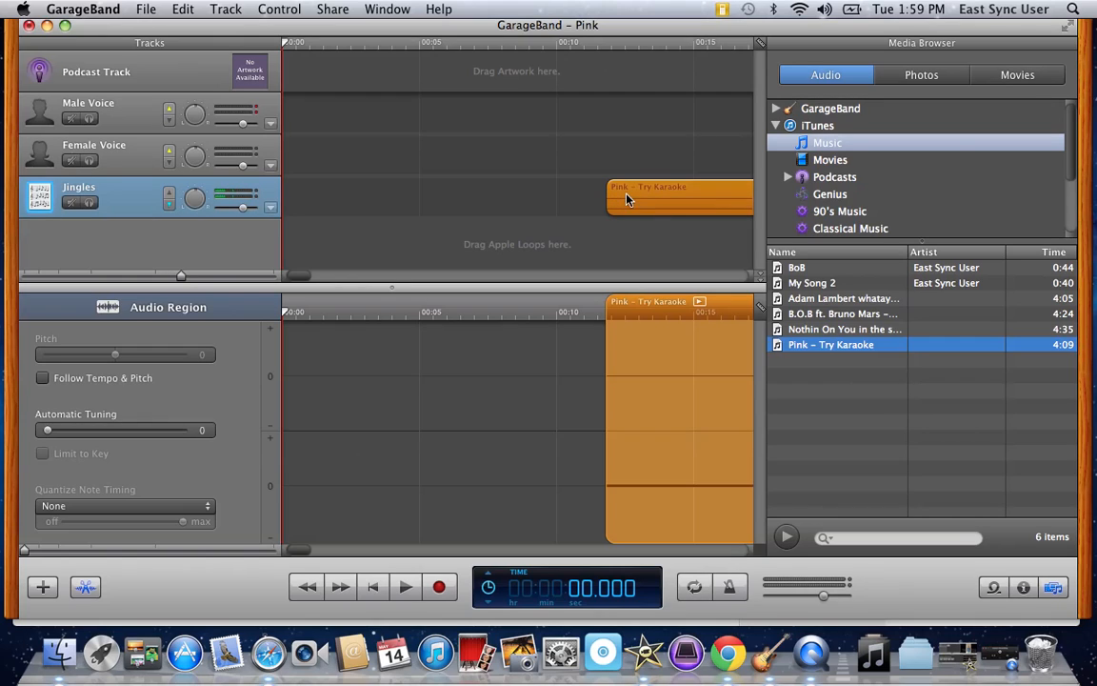
{"action": "left_click_drag", "start_coordinate": [665, 211], "coordinate": [346, 200]}
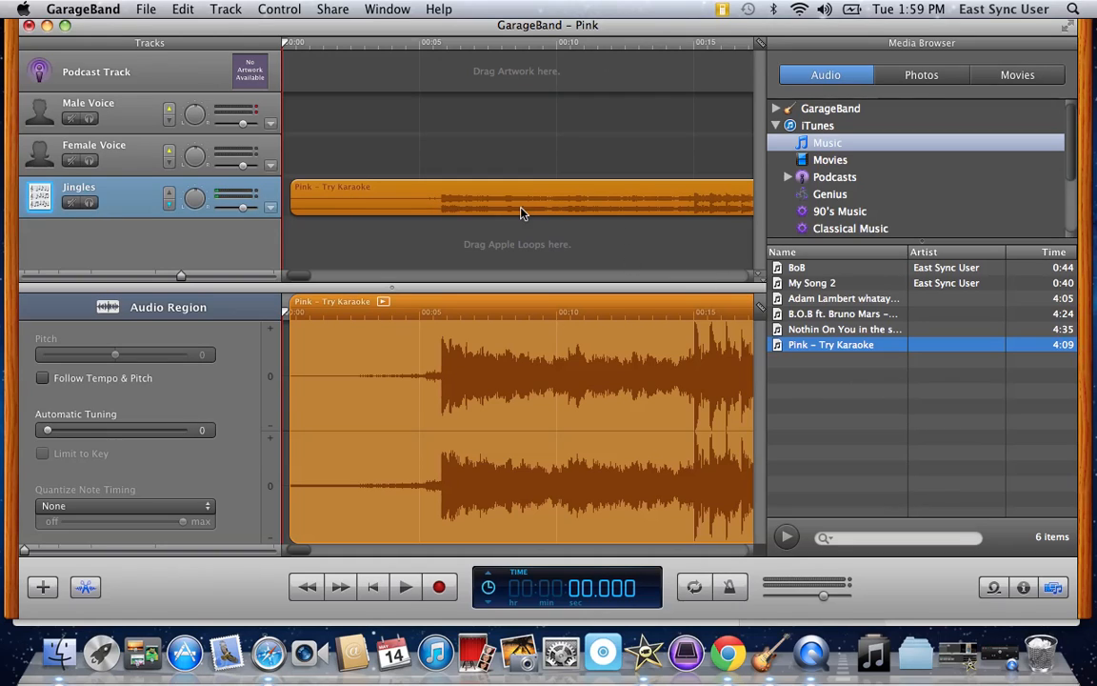
Record about 23 seconds of vocals on the Female Voice track over the karaoke song, starting from the project's beginning
{"action": "left_click", "coordinate": [133, 162]}
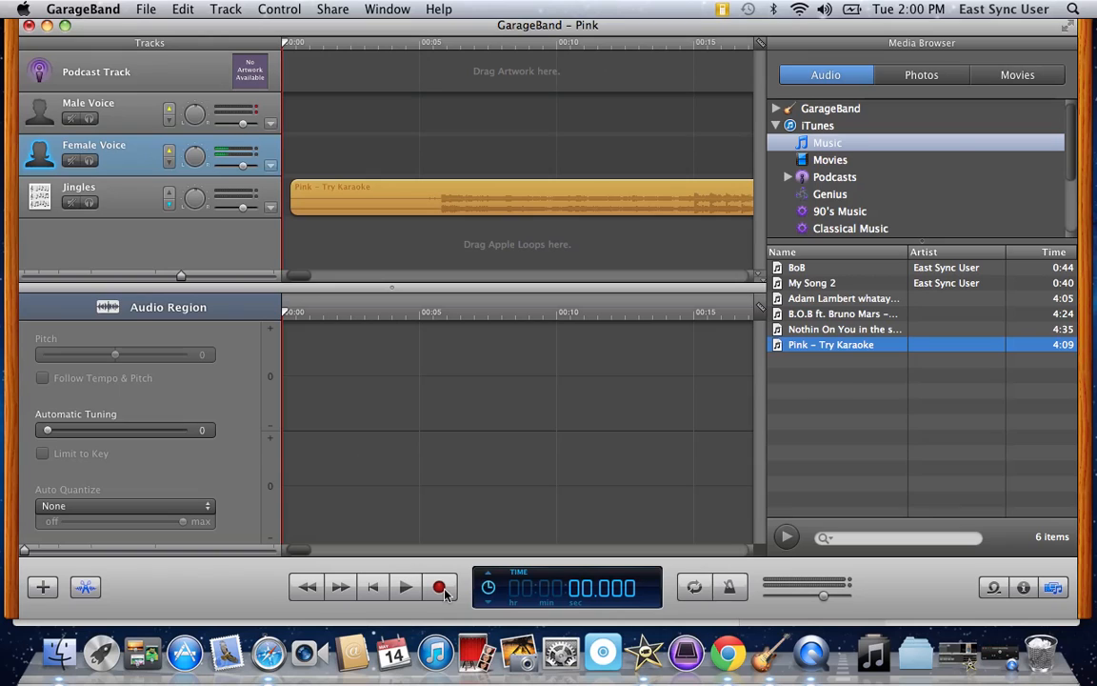
{"action": "left_click", "coordinate": [444, 592]}
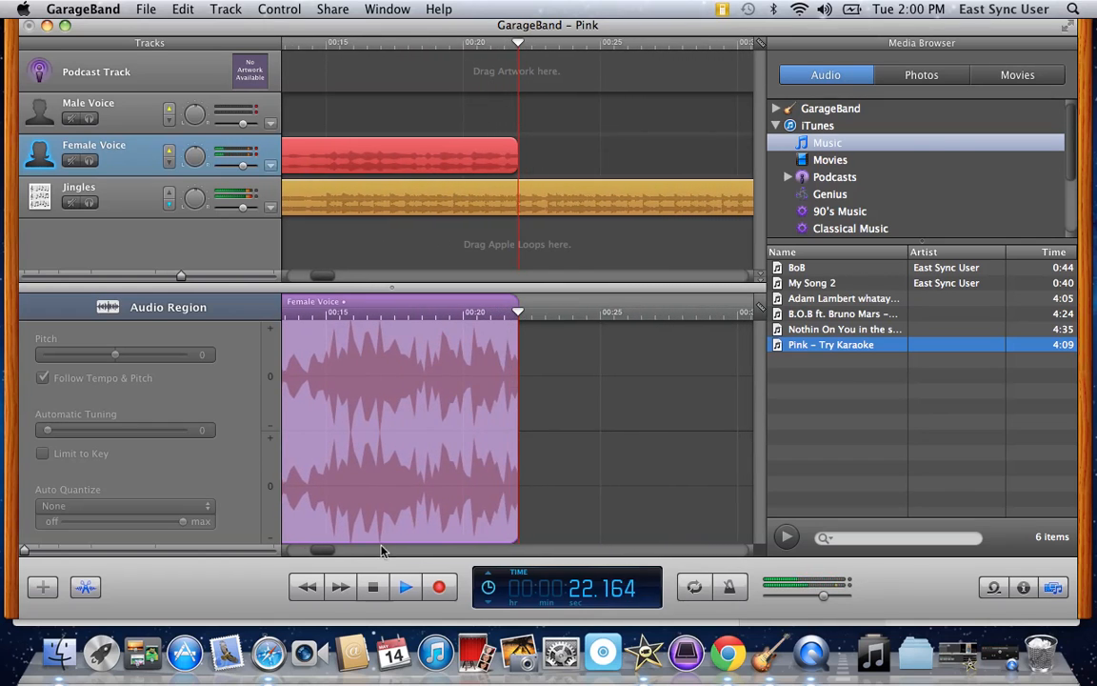
{"action": "left_click", "coordinate": [373, 588]}
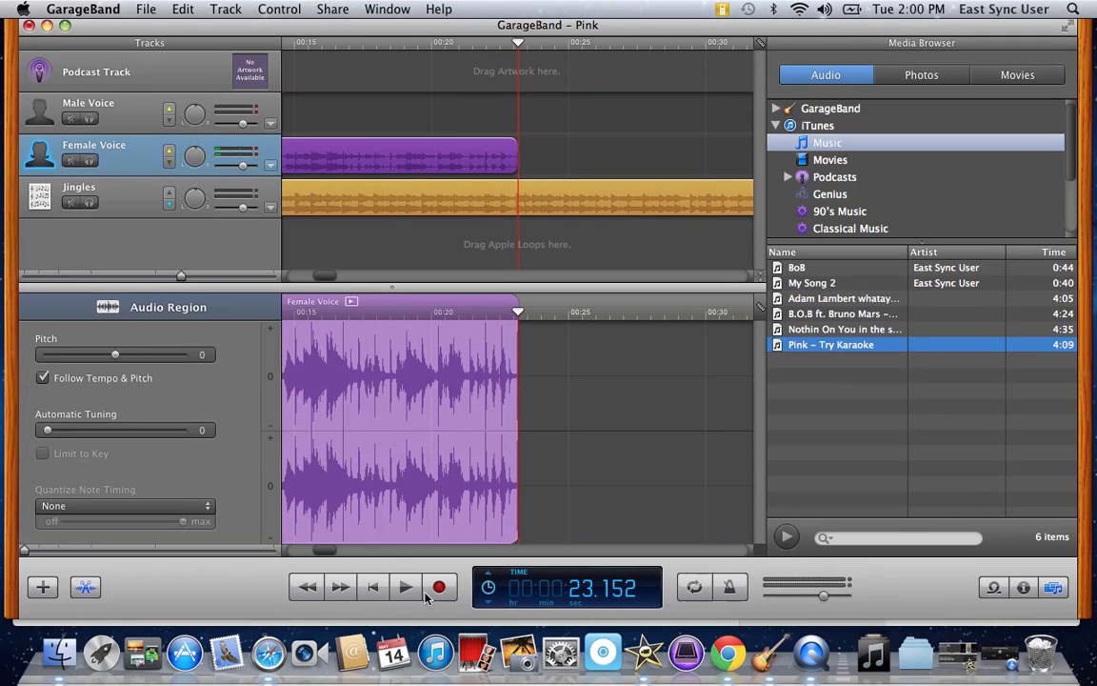
Play the recorded vocals together with the karaoke song from the beginning for about 14 seconds, and stop playback
{"action": "left_click", "coordinate": [374, 587]}
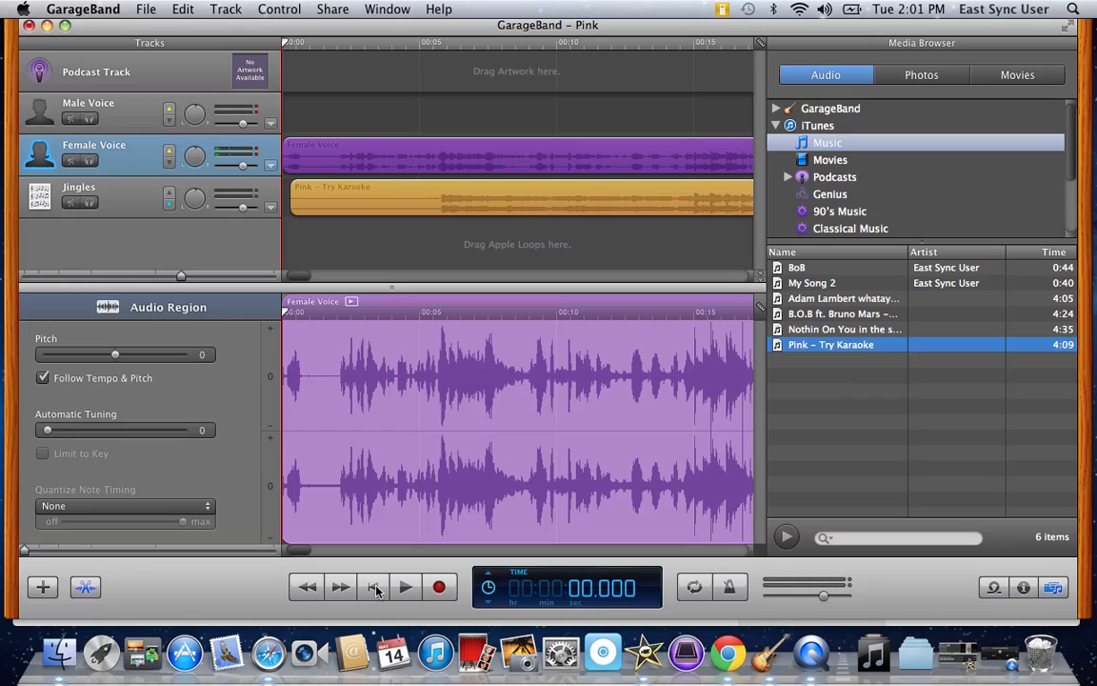
{"action": "key", "text": "space"}
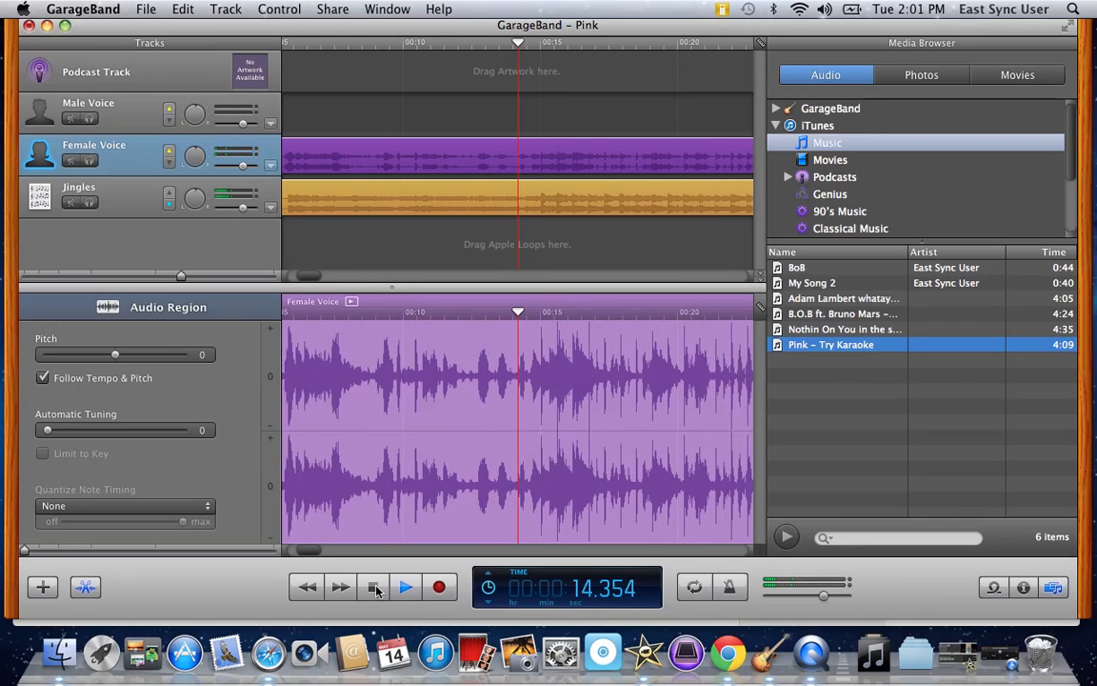
{"action": "left_click", "coordinate": [375, 588]}
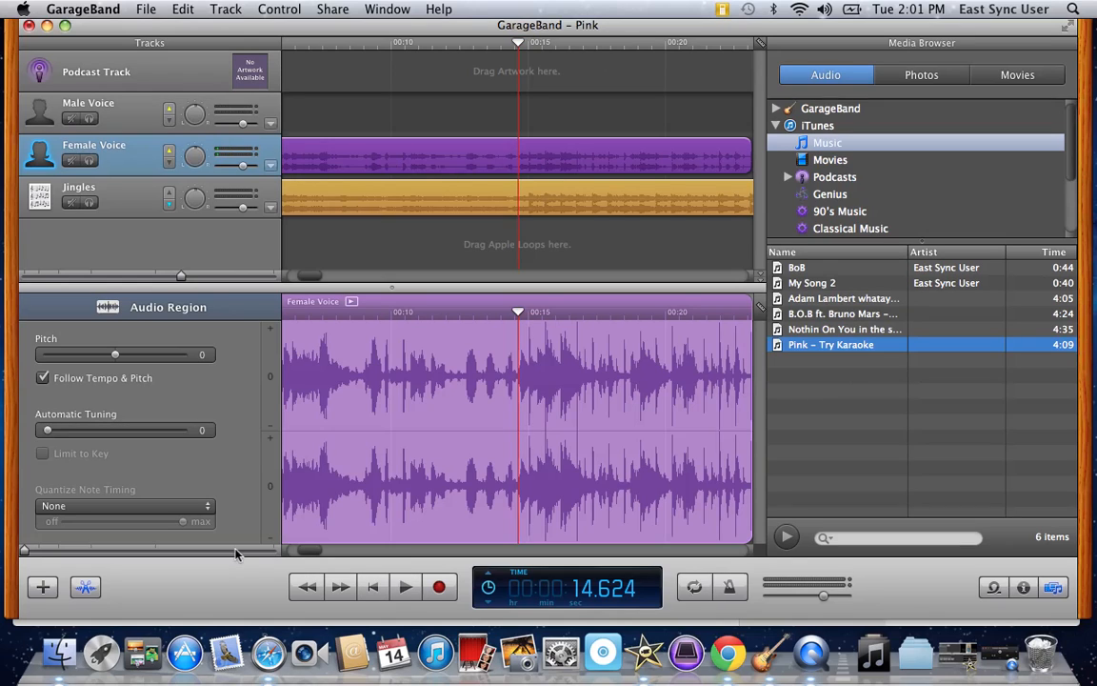
Lower the Jingles track volume with its Track Volume row shown, and raise the Female Voice volume to 6.0 dB during playback
{"action": "left_click_drag", "start_coordinate": [243, 207], "coordinate": [224, 212]}
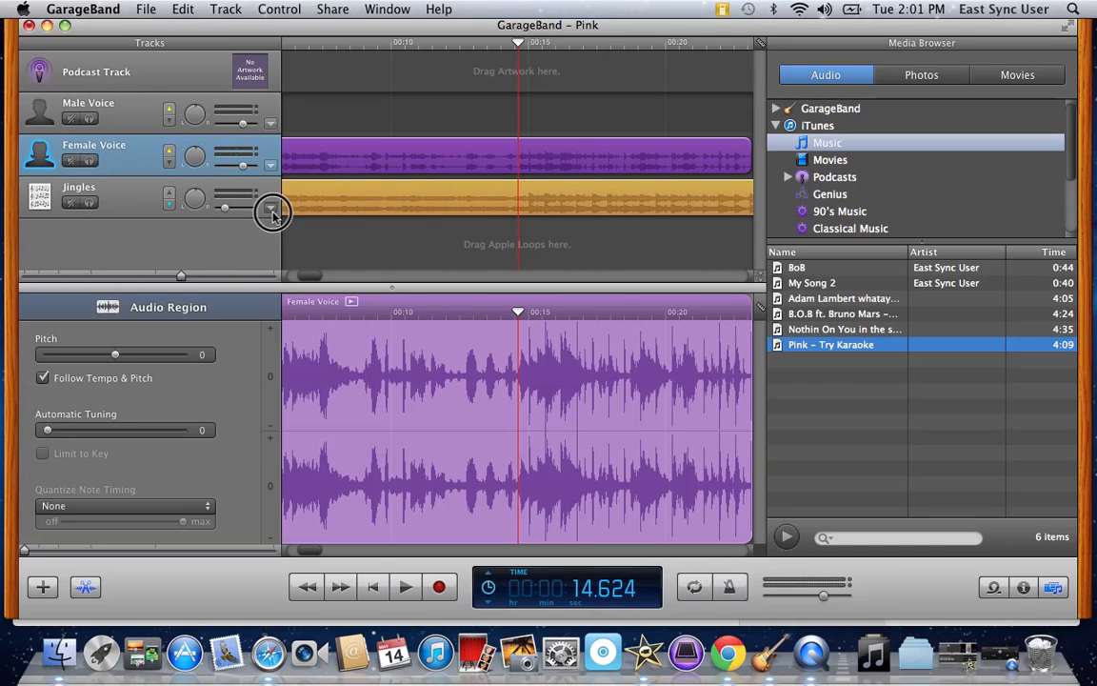
{"action": "left_click", "coordinate": [271, 208]}
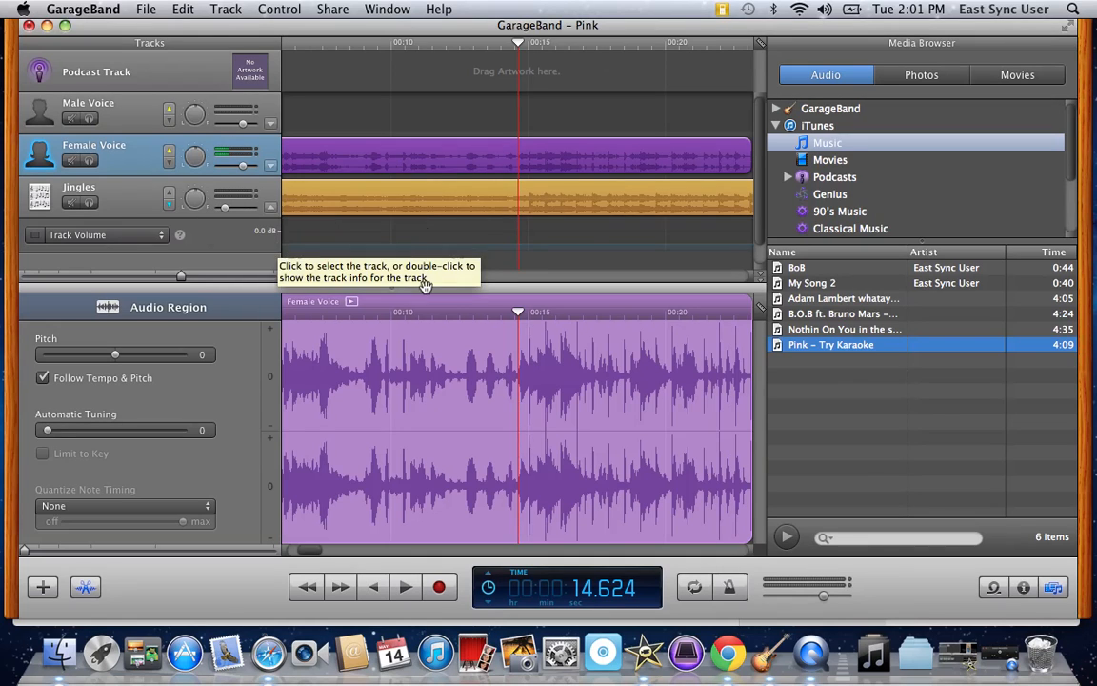
{"action": "key", "text": "space"}
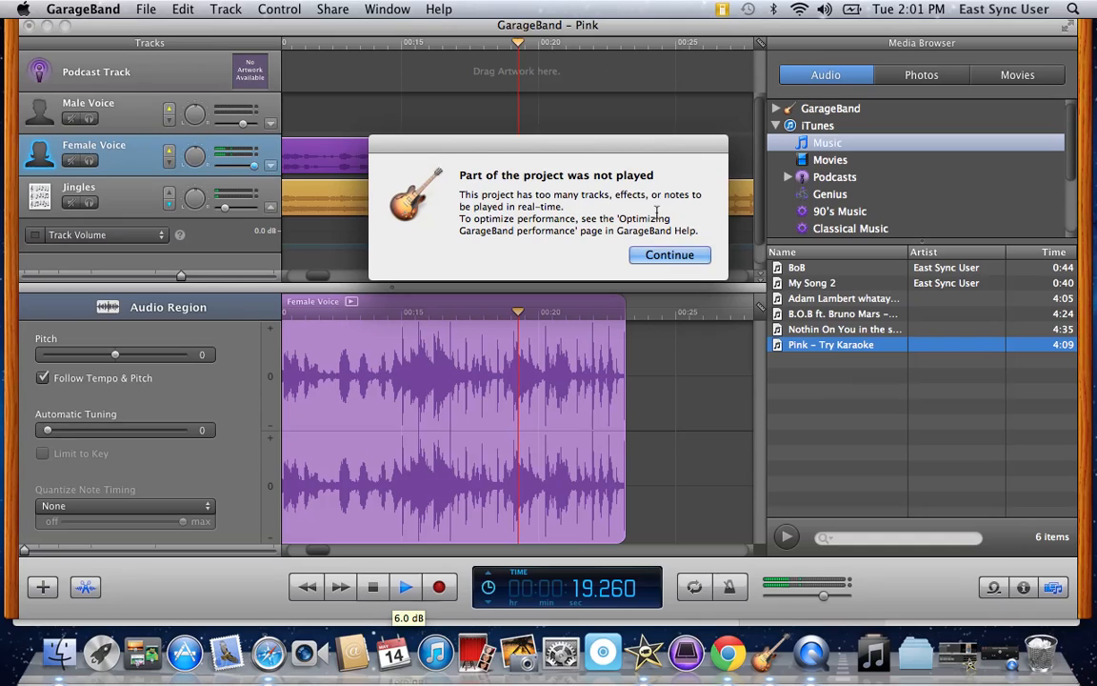
{"action": "left_click", "coordinate": [674, 257]}
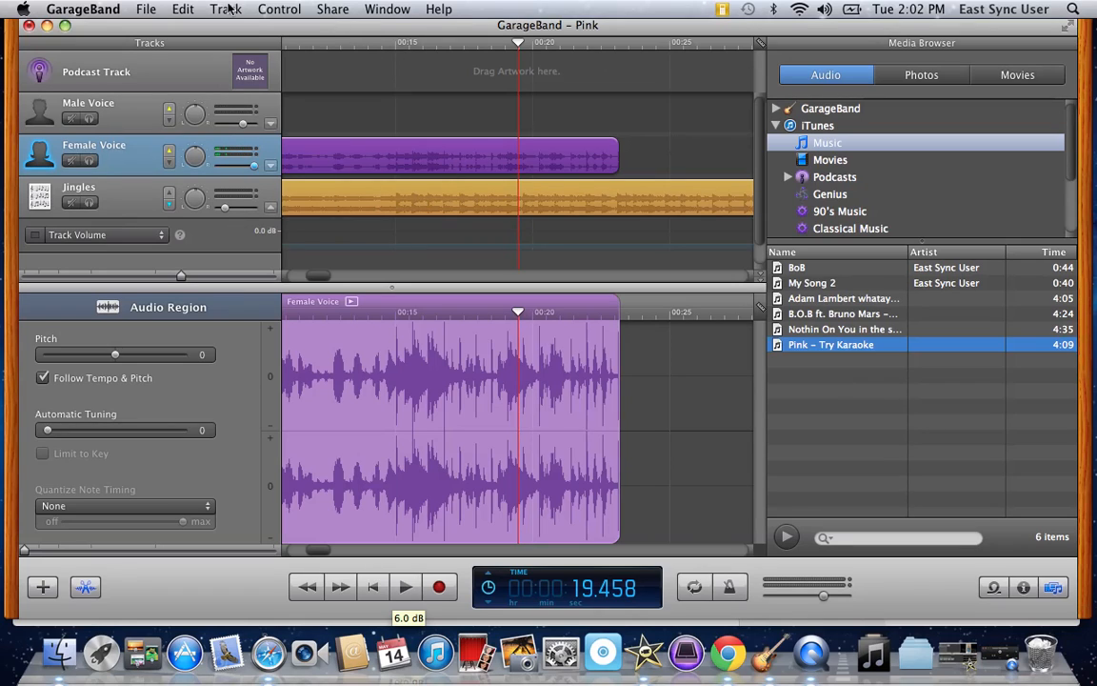
Save the project as Pink in the GarageBand folder, replacing the existing file
{"action": "left_click", "coordinate": [147, 10]}
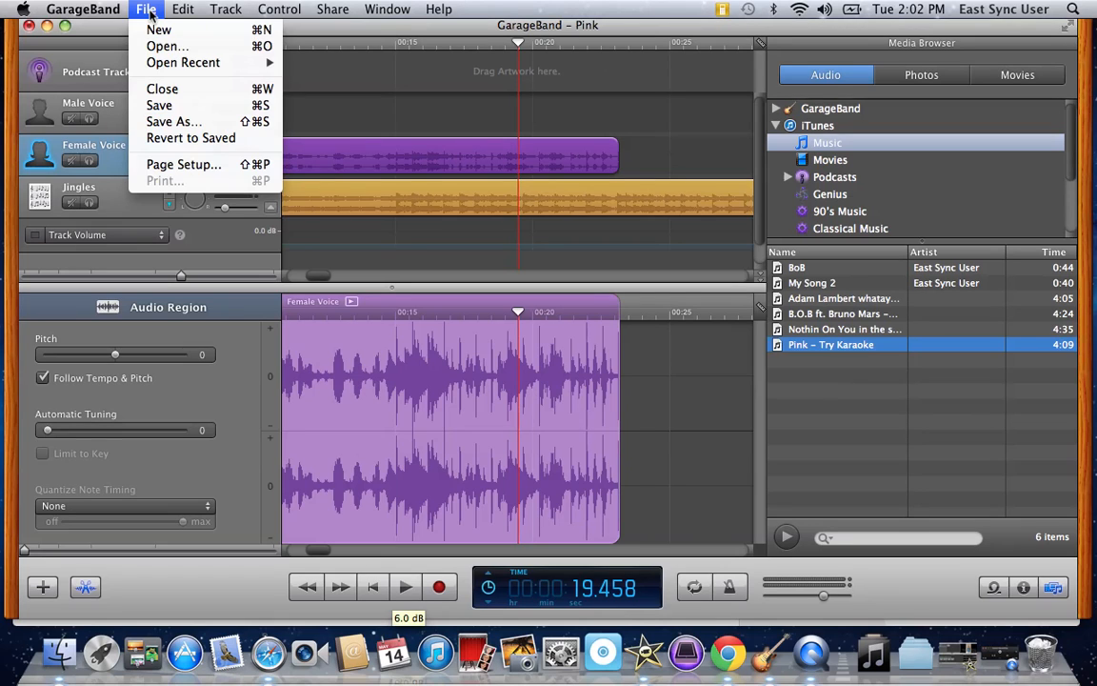
{"action": "left_click", "coordinate": [173, 124]}
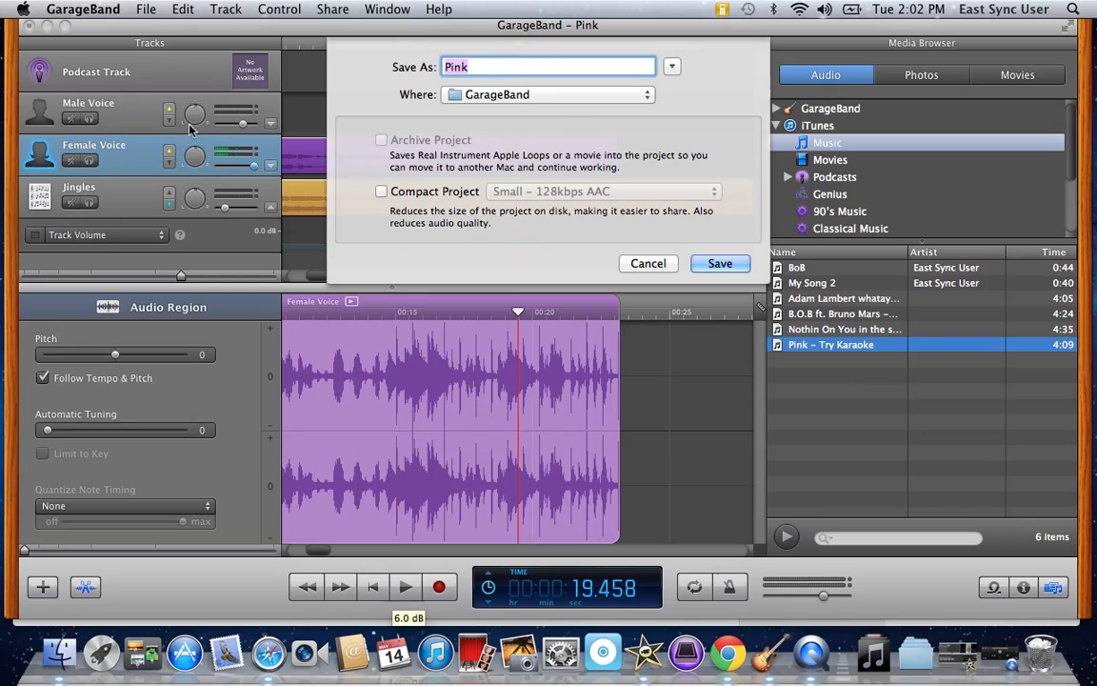
{"action": "left_click", "coordinate": [710, 264]}
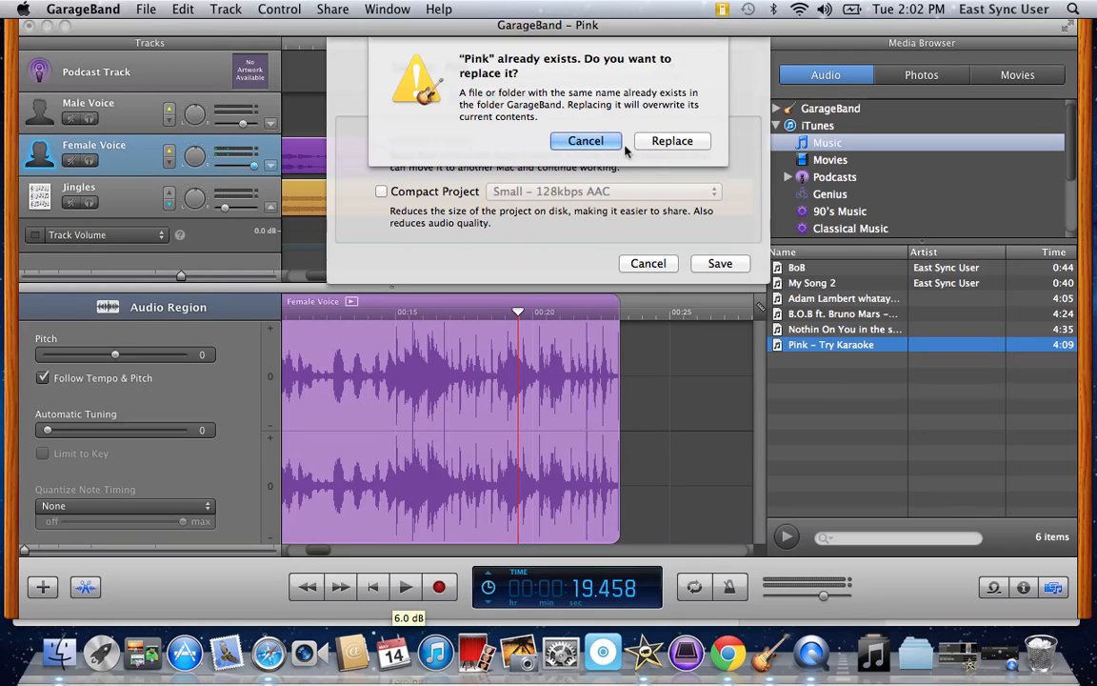
{"action": "left_click", "coordinate": [666, 143]}
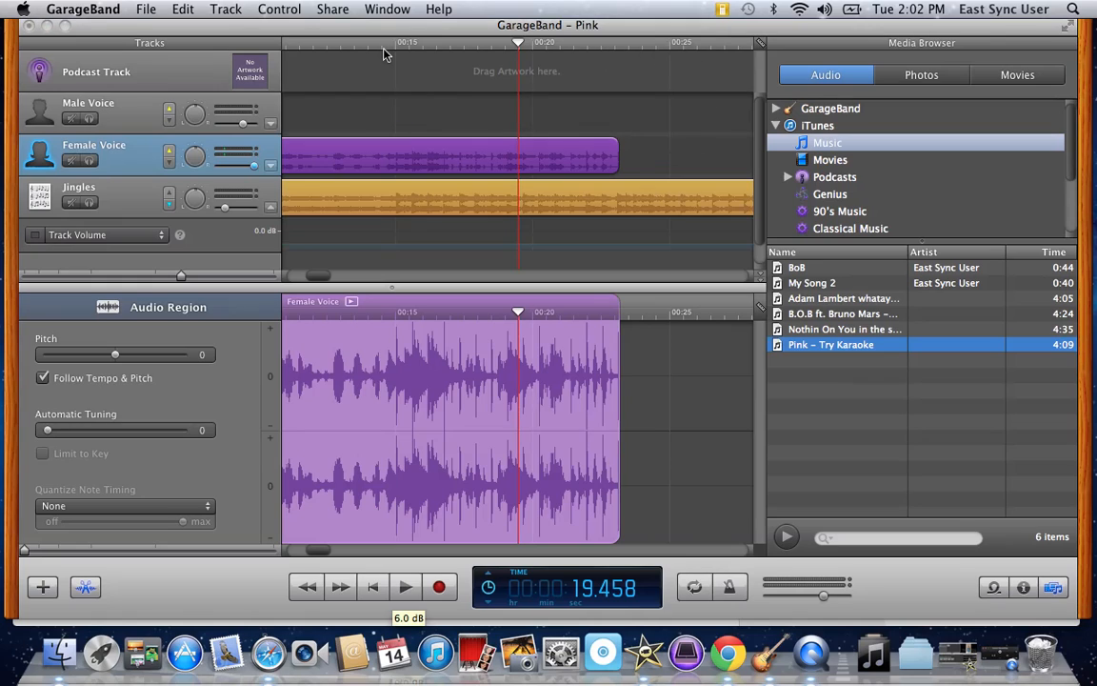
Send the podcast to iTunes using the AAC Encoder, Musical Podcast audio settings and the recommended artwork size
{"action": "left_click", "coordinate": [331, 11]}
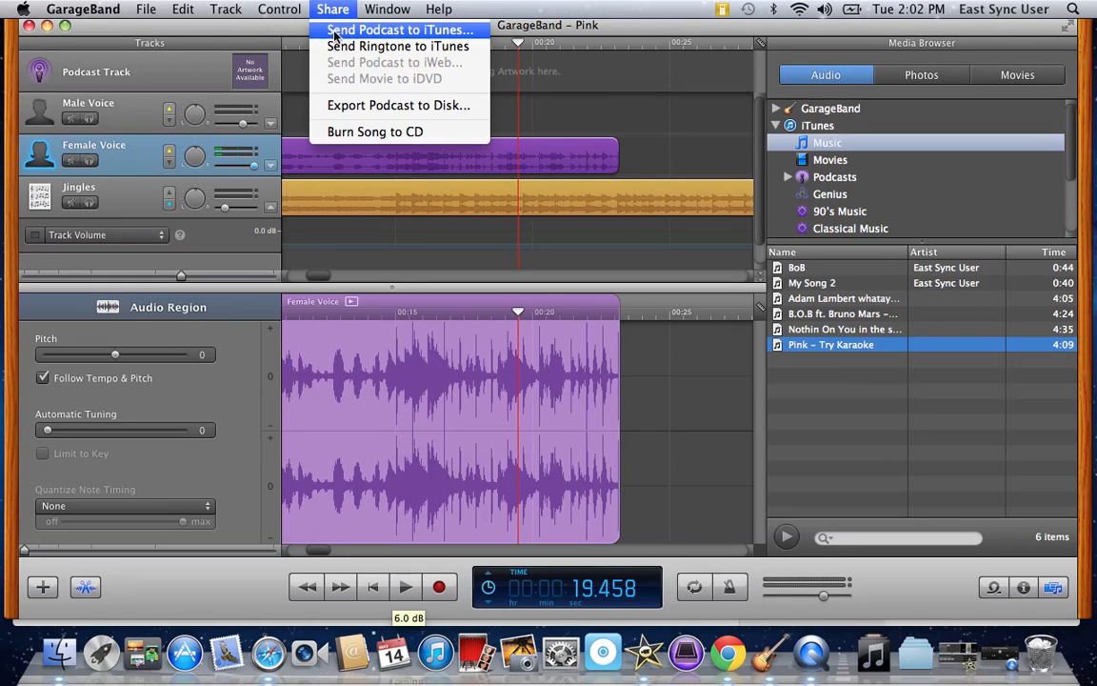
{"action": "left_click", "coordinate": [334, 35]}
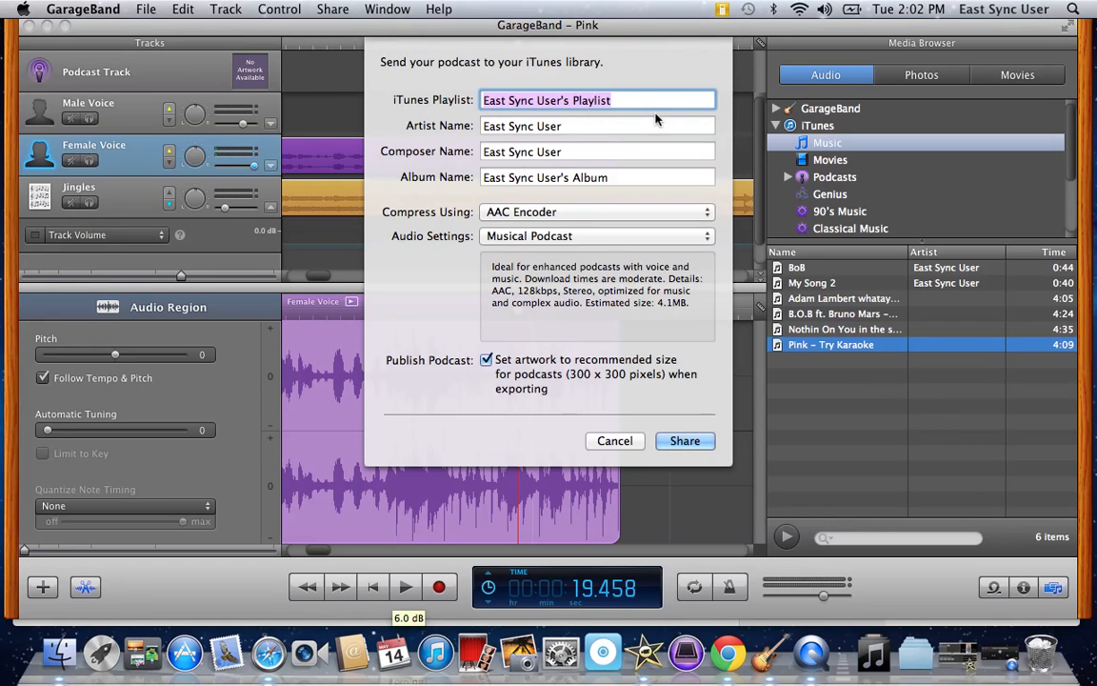
{"action": "left_click", "coordinate": [683, 441]}
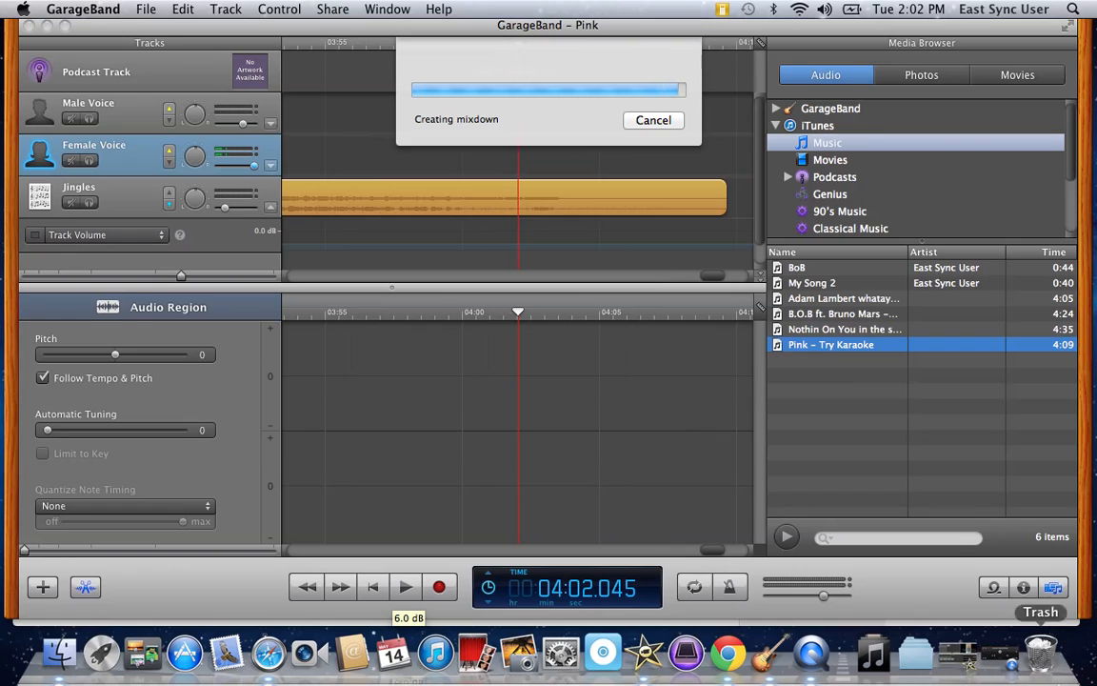
{"action": "left_click", "coordinate": [998, 656]}
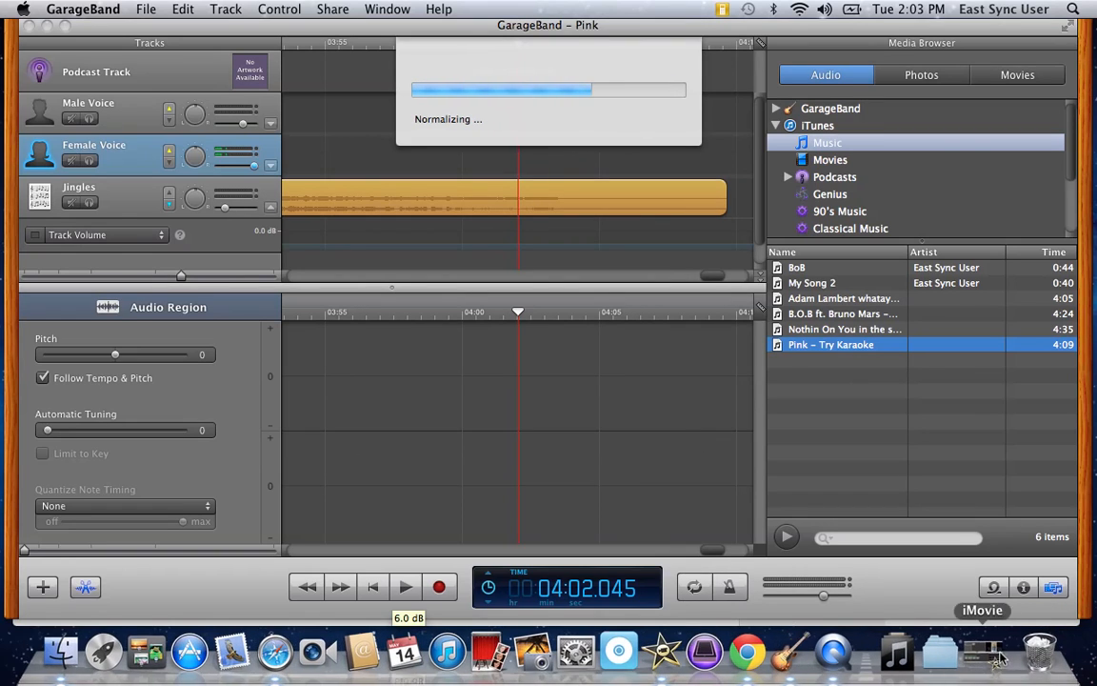